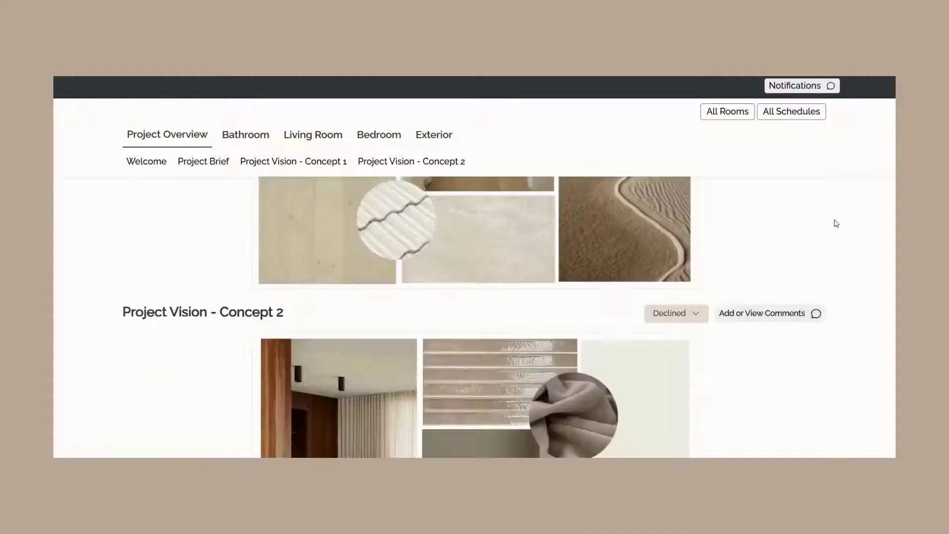
# - Post the comment 'Love this' on the Bathroom page's mood board
pyautogui.scroll(-3, 811, 213)
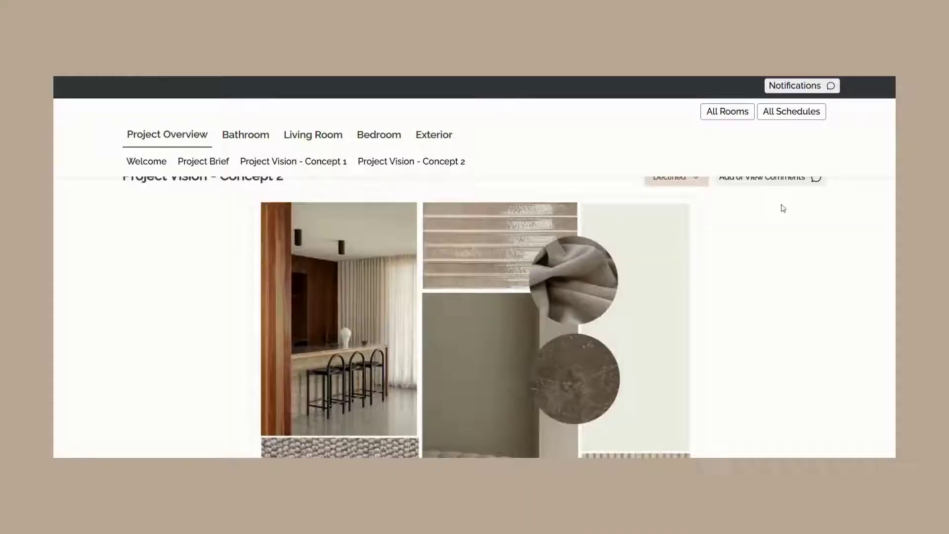
pyautogui.scroll(15, 780, 205)
pyautogui.click(238, 139)
pyautogui.scroll(-3, 672, 197)
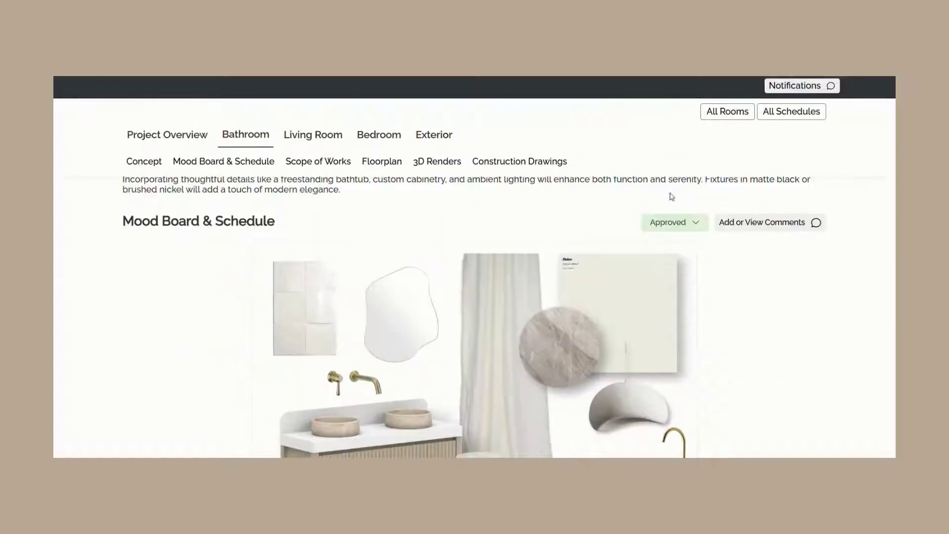
pyautogui.click(695, 286)
pyautogui.write('Love this')
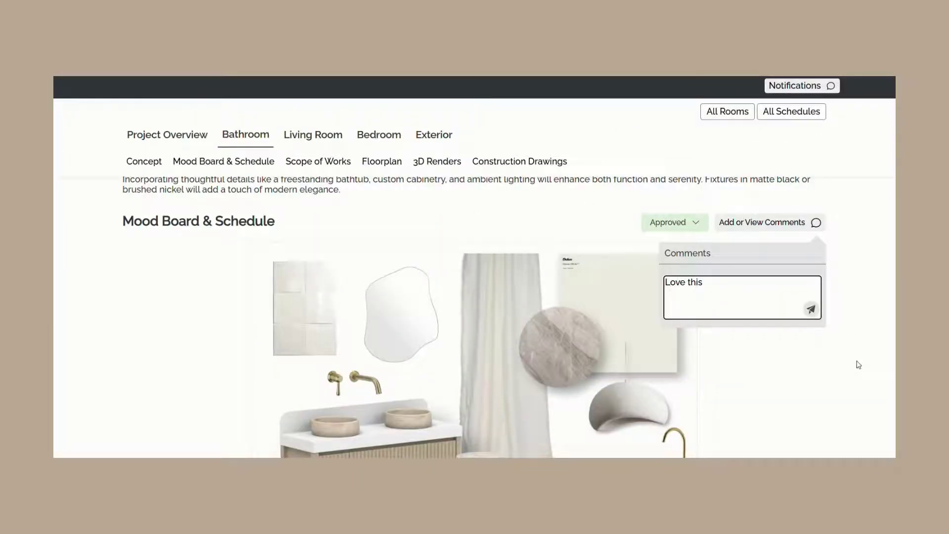
pyautogui.press('Return')
# - Set the floor tiles Client Status to In Review
pyautogui.scroll(-5, 854, 296)
pyautogui.click(777, 271)
pyautogui.click(768, 306)
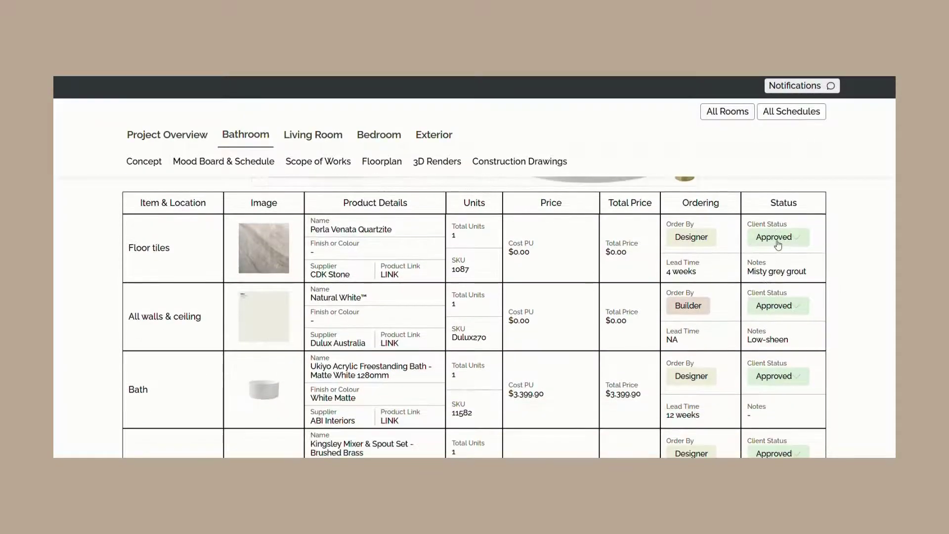
# - Browse the Scope of Works, Floorplan, 3D Renders and Construction Drawings sections
pyautogui.scroll(-15, 479, 199)
pyautogui.click(346, 162)
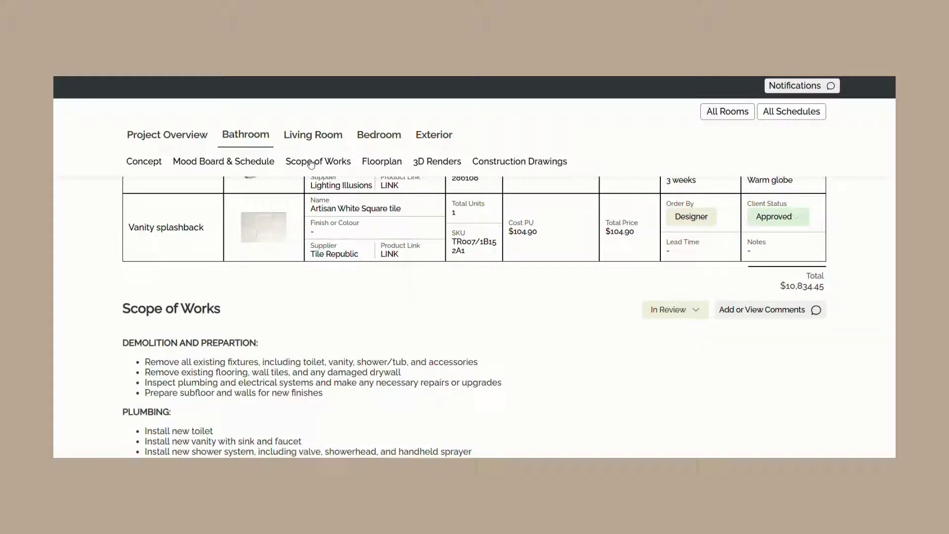
pyautogui.click(378, 162)
pyautogui.click(444, 161)
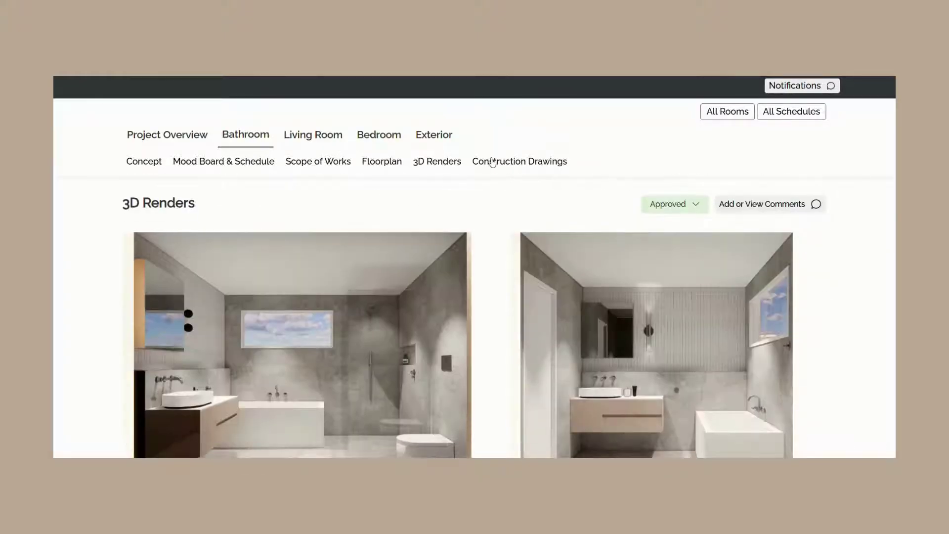
pyautogui.click(519, 161)
# - Look through the Bedroom and Exterior pages, then the combined All Schedules view
pyautogui.click(379, 134)
pyautogui.scroll(-1, 436, 291)
pyautogui.scroll(-20, 435, 291)
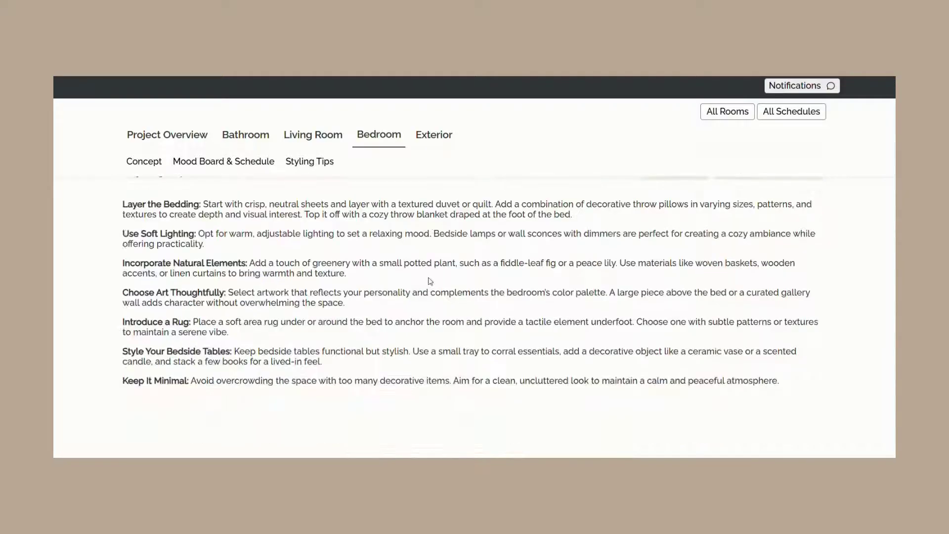
pyautogui.click(434, 134)
pyautogui.scroll(-10, 441, 220)
pyautogui.scroll(-6, 442, 220)
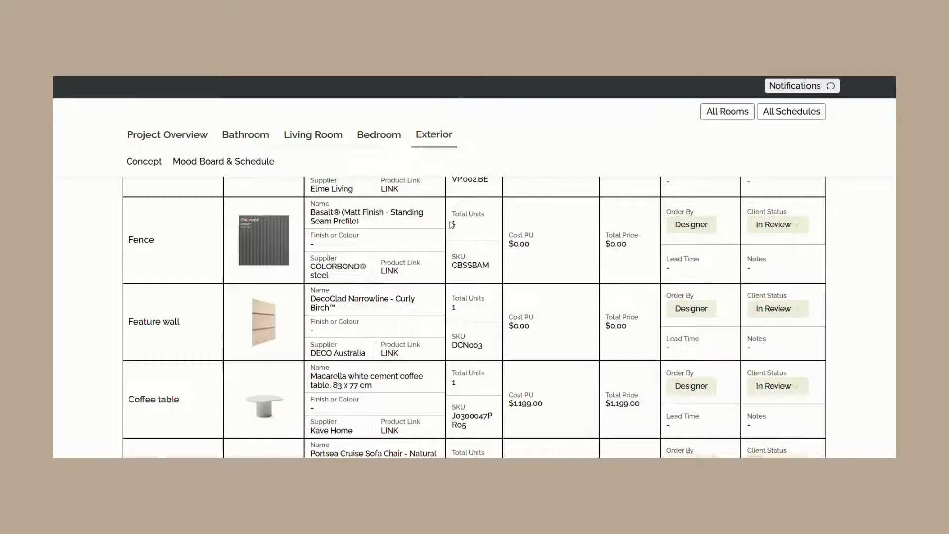
pyautogui.click(781, 115)
pyautogui.scroll(-20, 684, 225)
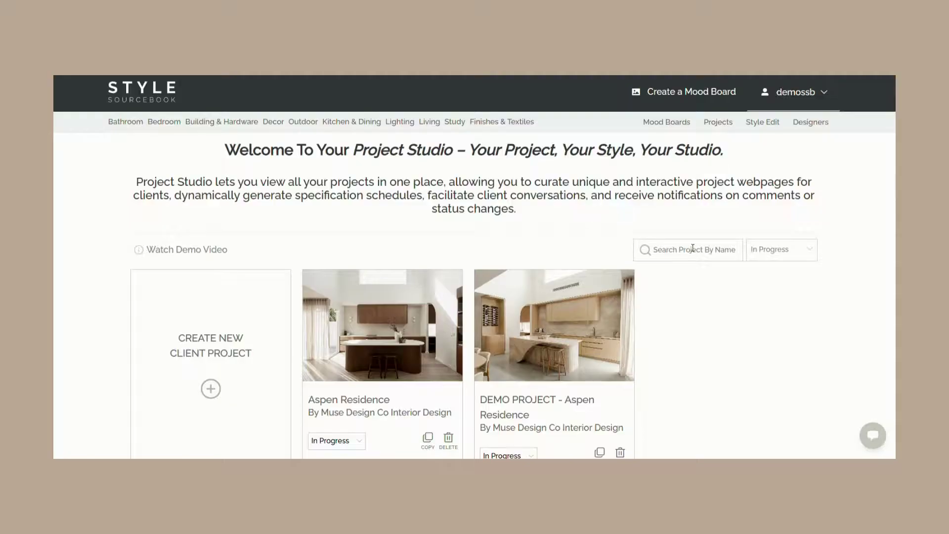
pyautogui.click(693, 248)
pyautogui.write('Demo')
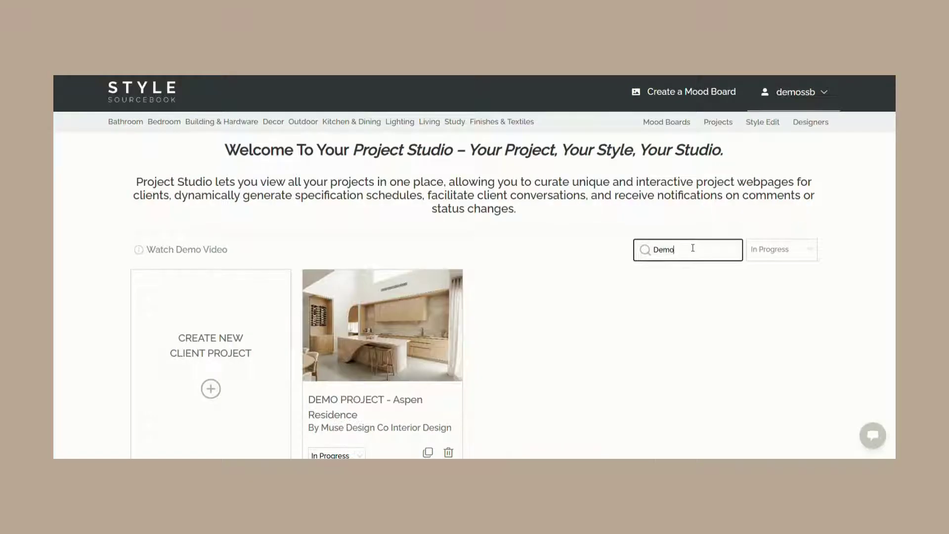
pyautogui.press('BackSpace')
pyautogui.press('BackSpace')
pyautogui.press('BackSpace')
pyautogui.press('BackSpace')
pyautogui.click(774, 250)
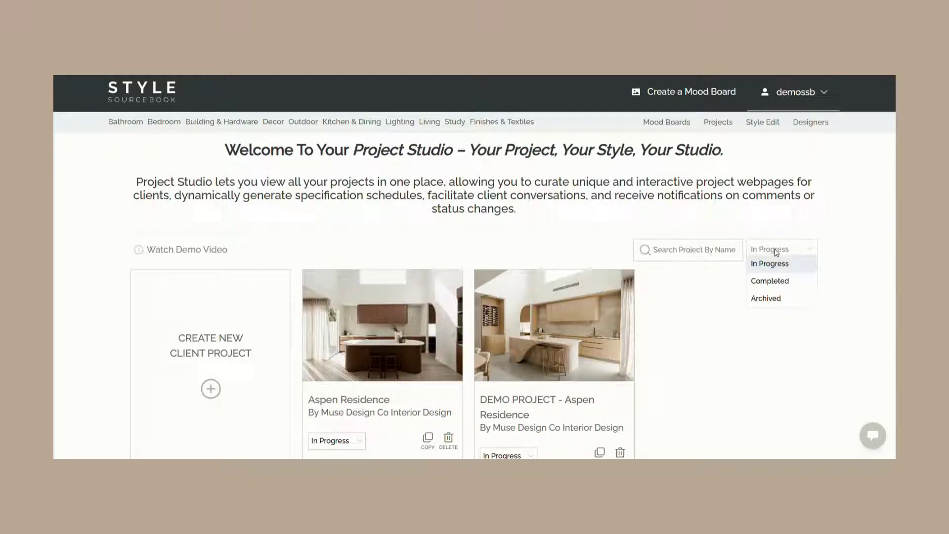
pyautogui.click(723, 292)
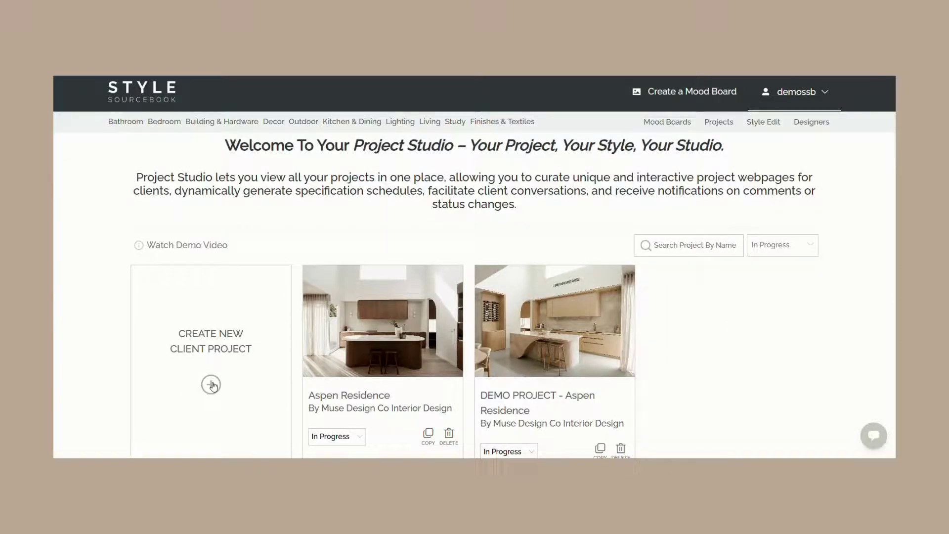
# - Start a new client project with banner photo DSC03619-Enhanced-NR2, titled 'Aspen Residence'
pyautogui.click(212, 385)
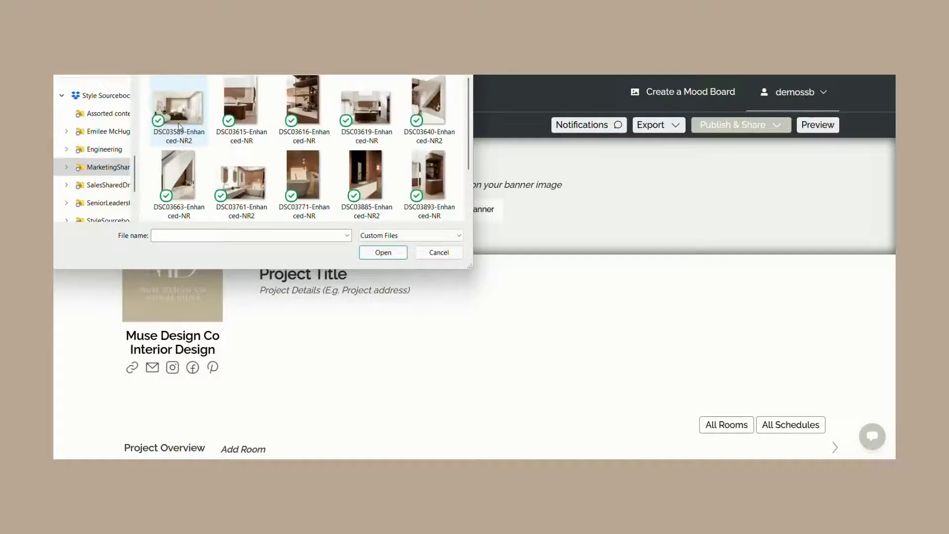
pyautogui.doubleClick(365, 126)
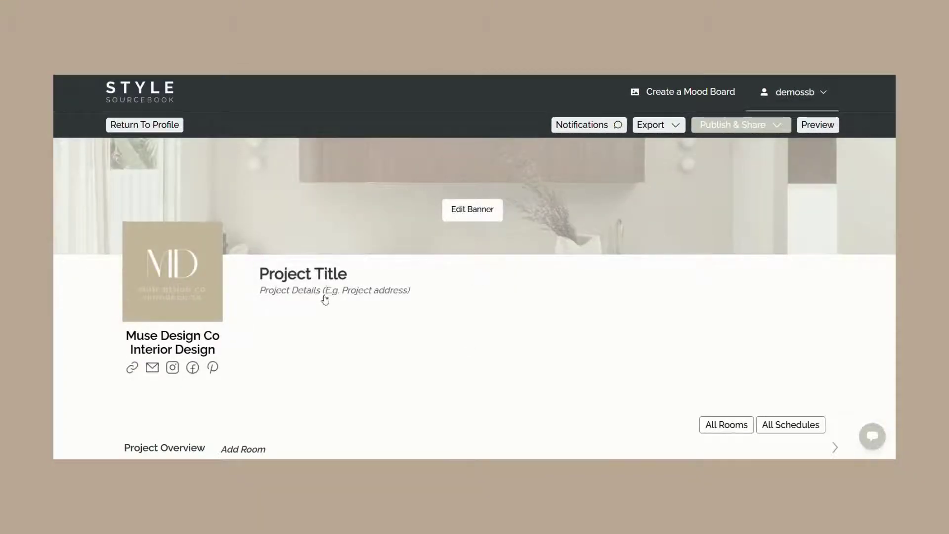
pyautogui.click(349, 274)
pyautogui.moveTo(349, 273); pyautogui.dragTo(258, 275)
pyautogui.write('A')
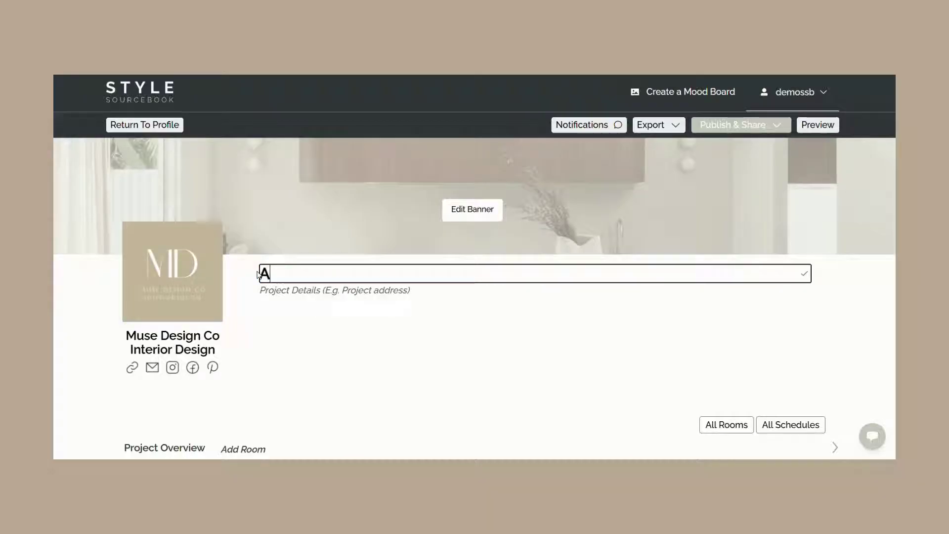
pyautogui.write('spen Res')
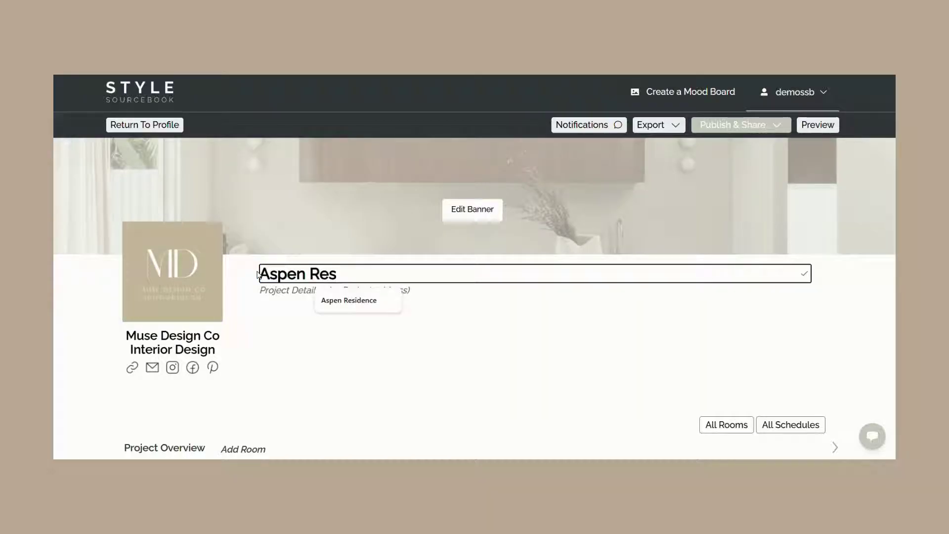
pyautogui.write('idence')
pyautogui.press('Return')
# - Enter the project address in Project Details by typing 128 and accepting the suggestion
pyautogui.click(278, 291)
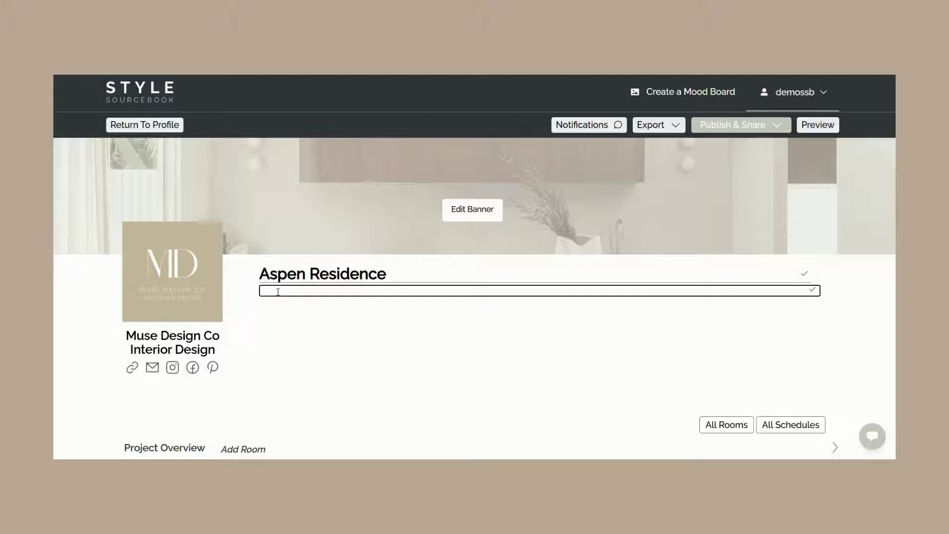
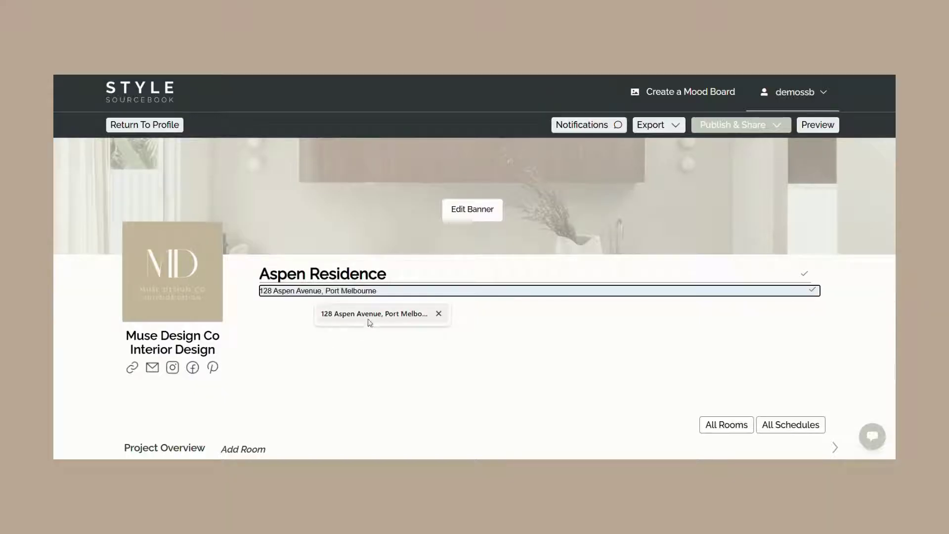
pyautogui.click(368, 323)
pyautogui.press('Return')
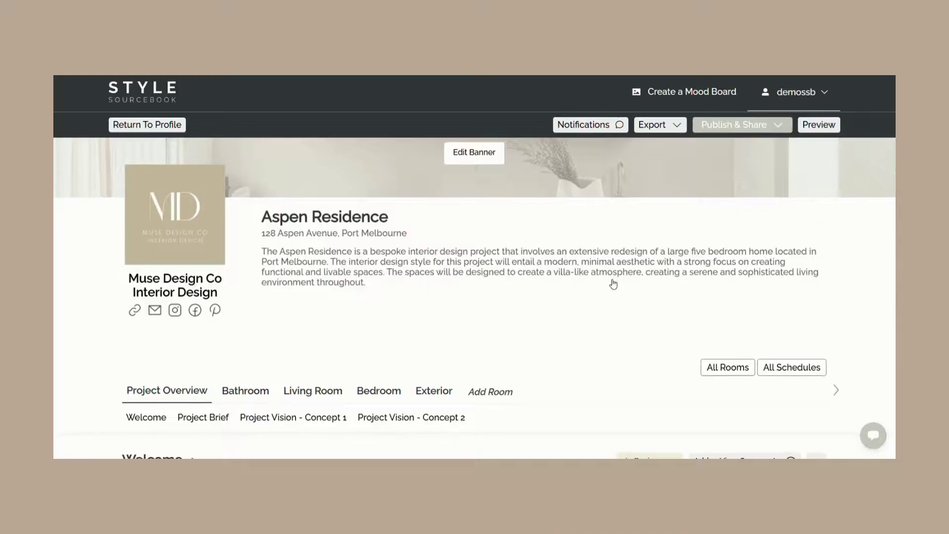
# - Jump to the Project Brief section of the Aspen Residence page
pyautogui.scroll(-3, 613, 285)
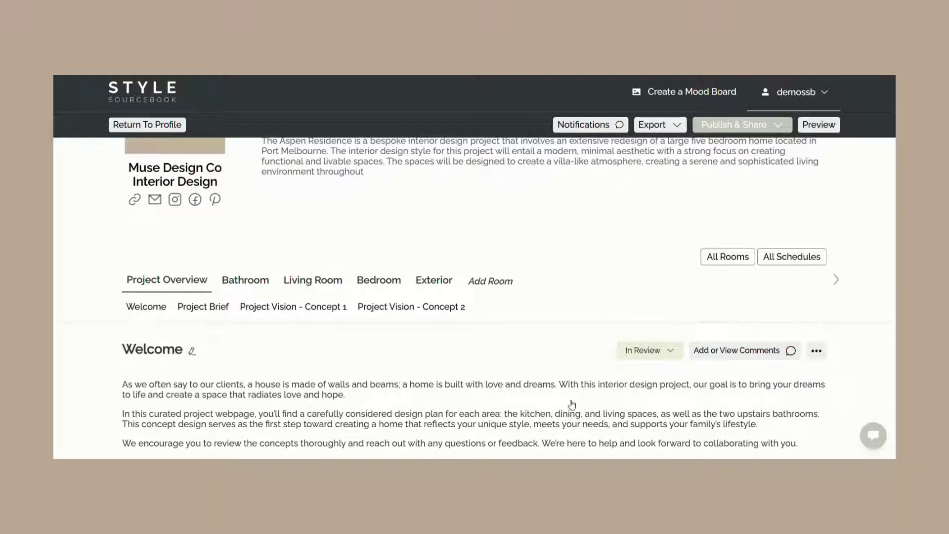
pyautogui.moveTo(168, 284)
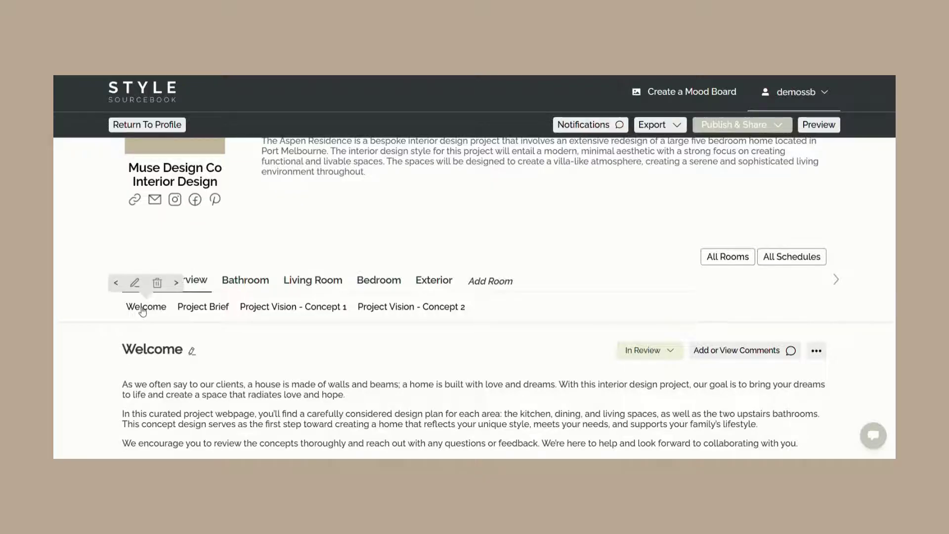
pyautogui.click(203, 307)
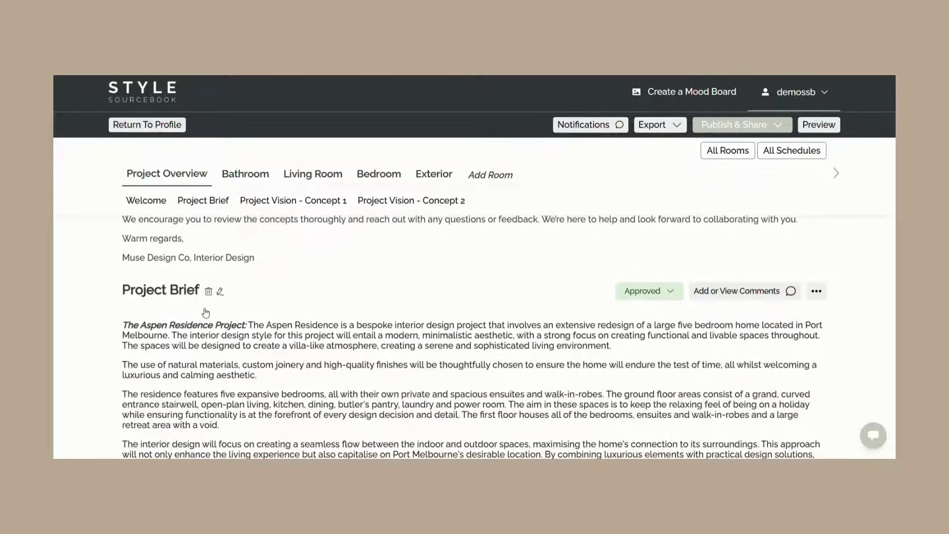
# - Scroll down through the Project Vision concepts, then back up toward the page top
pyautogui.scroll(-5, 206, 312)
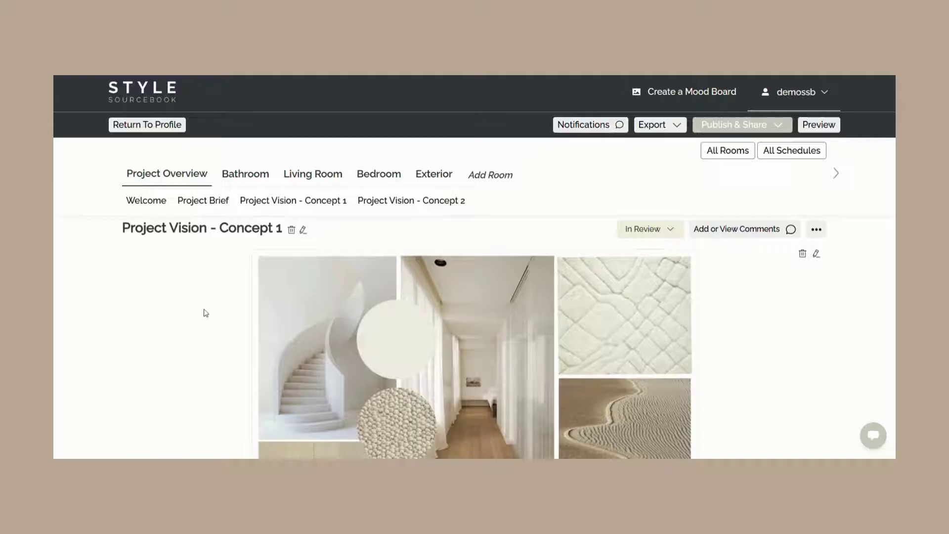
pyautogui.scroll(-5, 206, 312)
pyautogui.scroll(-2, 205, 313)
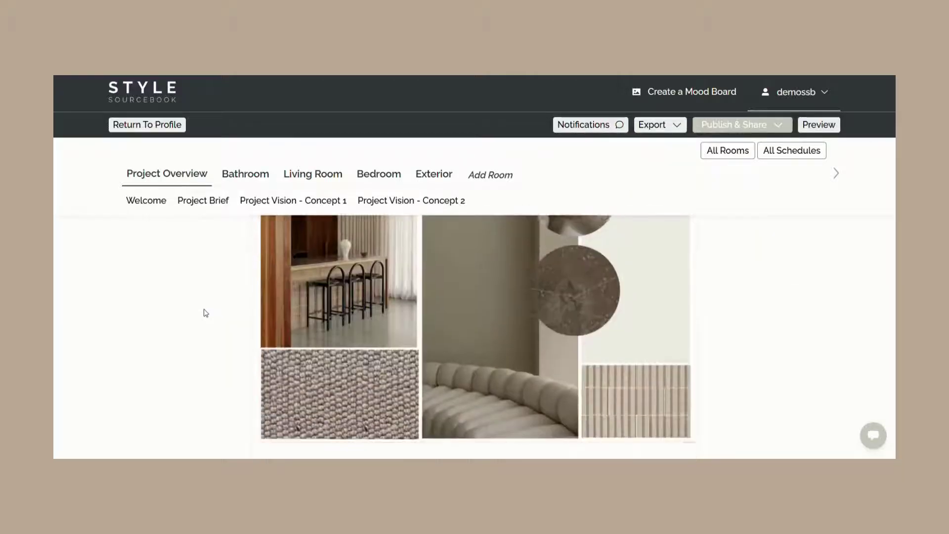
pyautogui.scroll(-3, 205, 313)
pyautogui.scroll(-3, 206, 312)
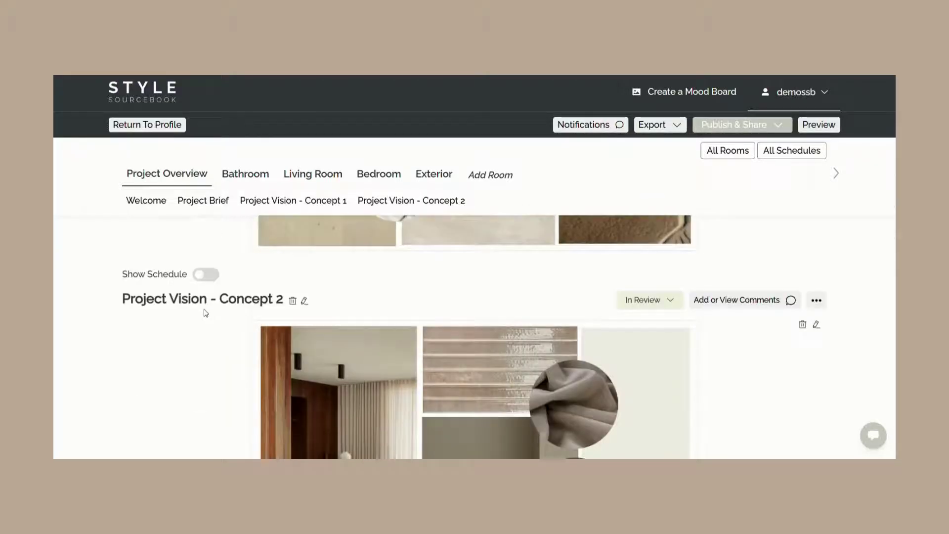
pyautogui.scroll(3, 204, 311)
pyautogui.scroll(6, 204, 311)
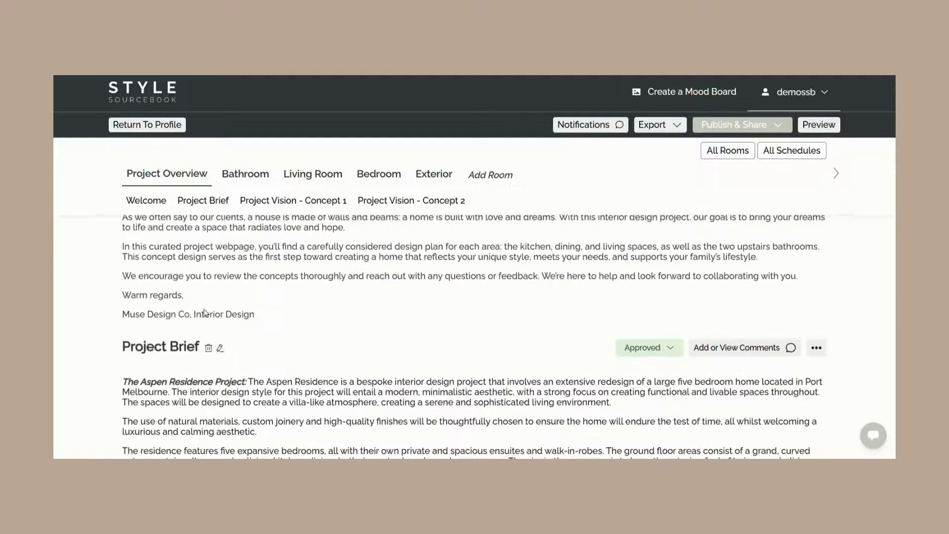
pyautogui.scroll(2, 206, 313)
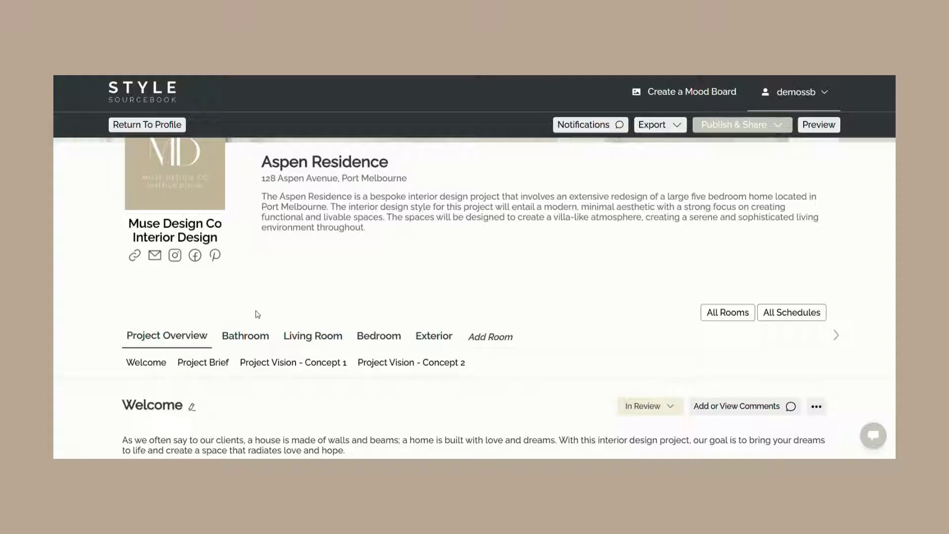
# - Open the Aspen Residence Bathroom page and scroll down to Construction Drawings
pyautogui.moveTo(205, 366)
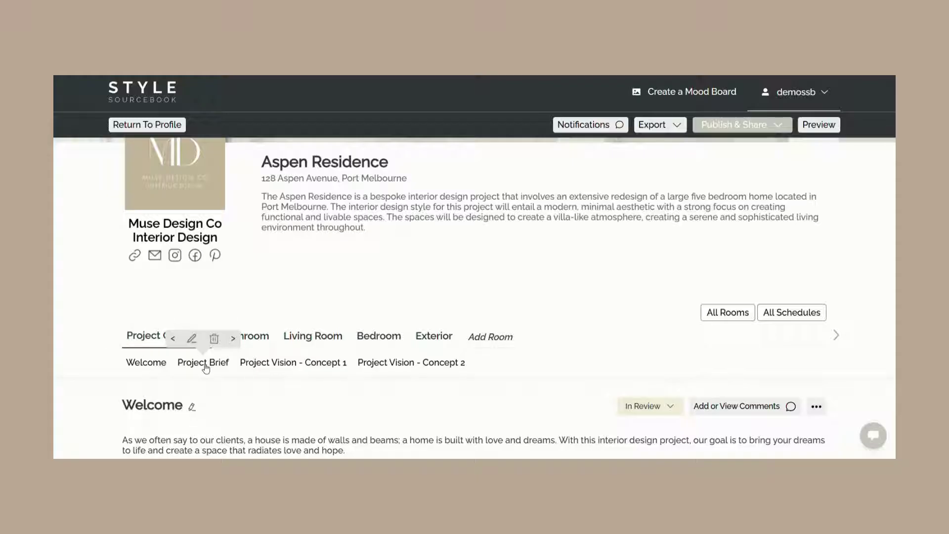
pyautogui.moveTo(269, 366)
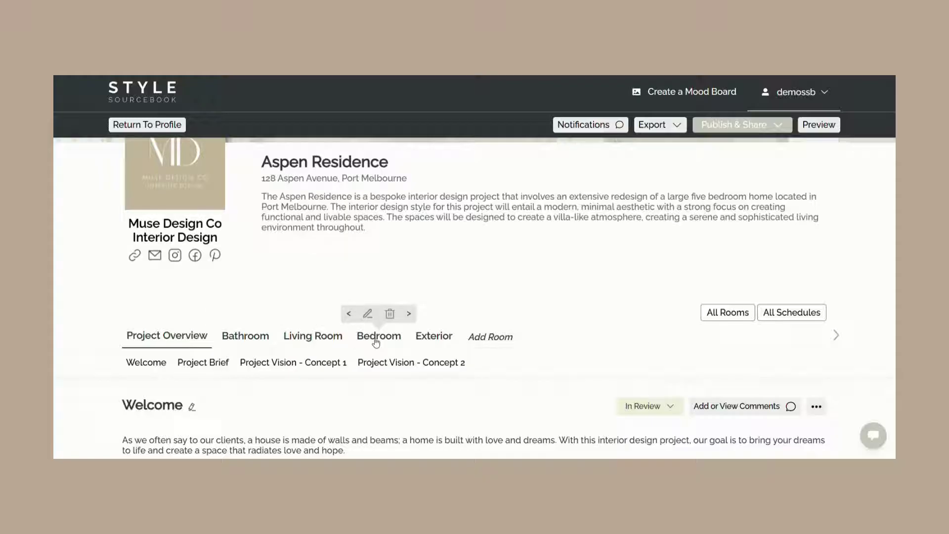
pyautogui.click(255, 337)
pyautogui.scroll(-15, 255, 338)
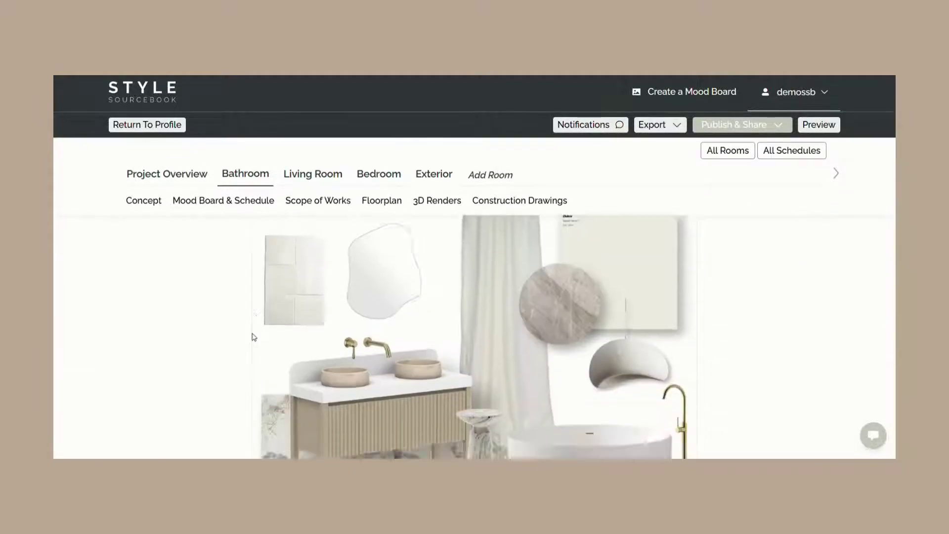
pyautogui.scroll(-20, 254, 337)
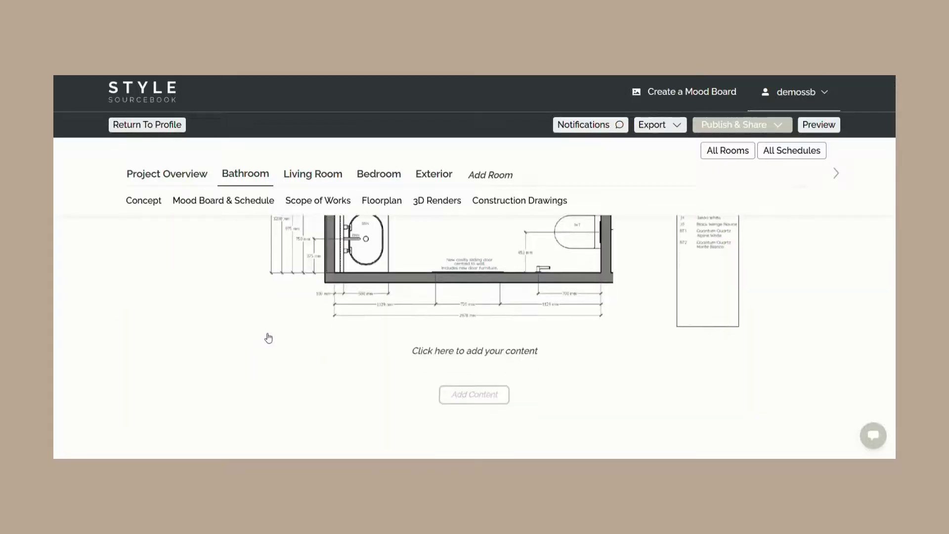
# - Add a Text or Image block at the end of the Bathroom page, skipping the board chooser
pyautogui.click(472, 394)
pyautogui.scroll(-3, 468, 396)
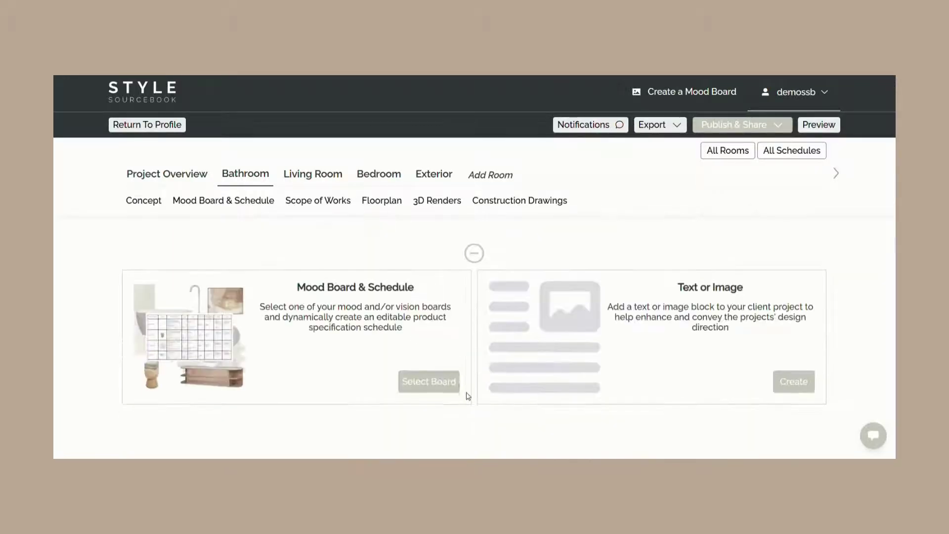
pyautogui.click(426, 384)
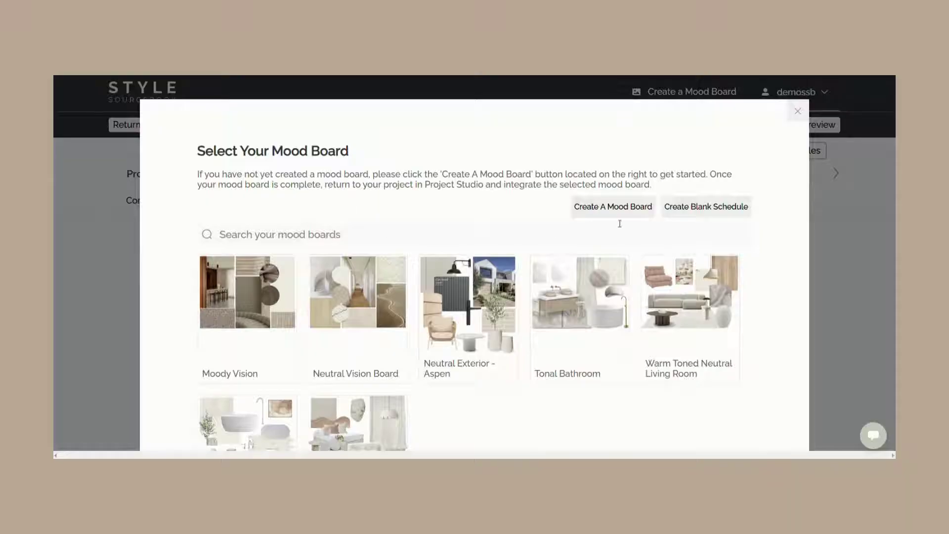
pyautogui.click(797, 112)
pyautogui.click(475, 393)
pyautogui.scroll(-3, 494, 395)
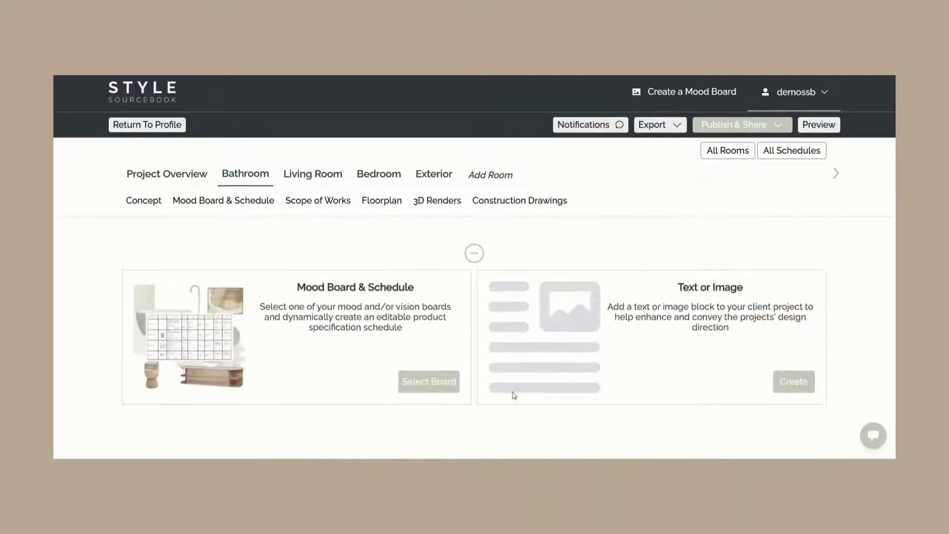
pyautogui.click(793, 381)
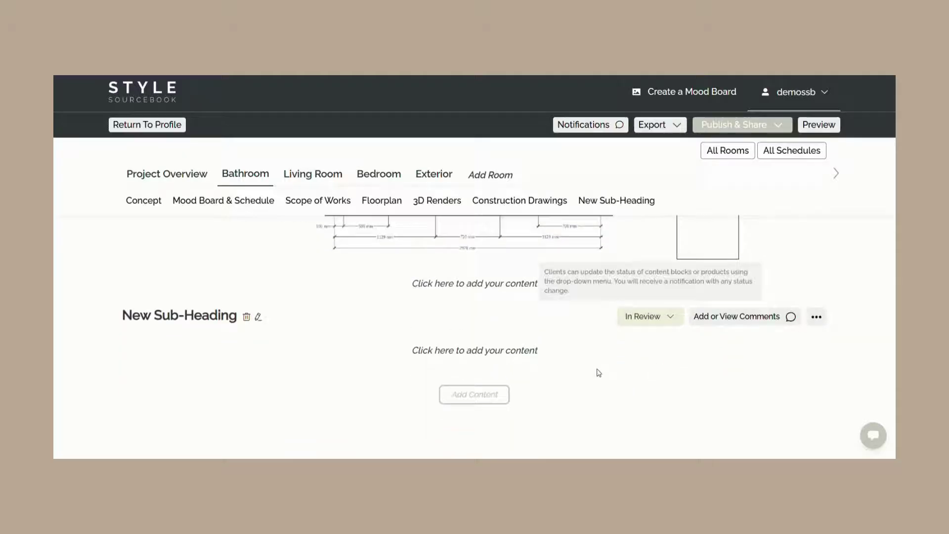
# - Delete the block's New Sub-Heading title, type Mood Board, then delete that too
pyautogui.click(508, 351)
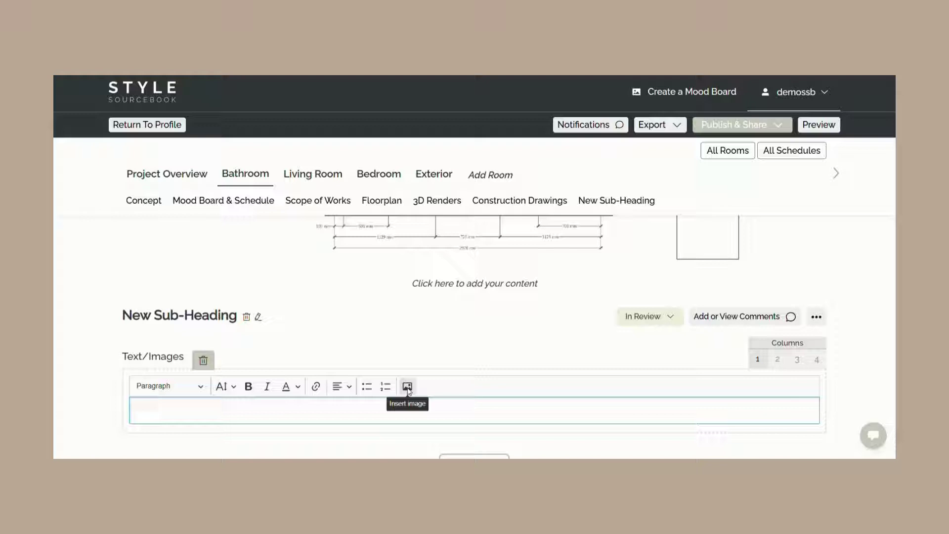
pyautogui.scroll(-1, 637, 355)
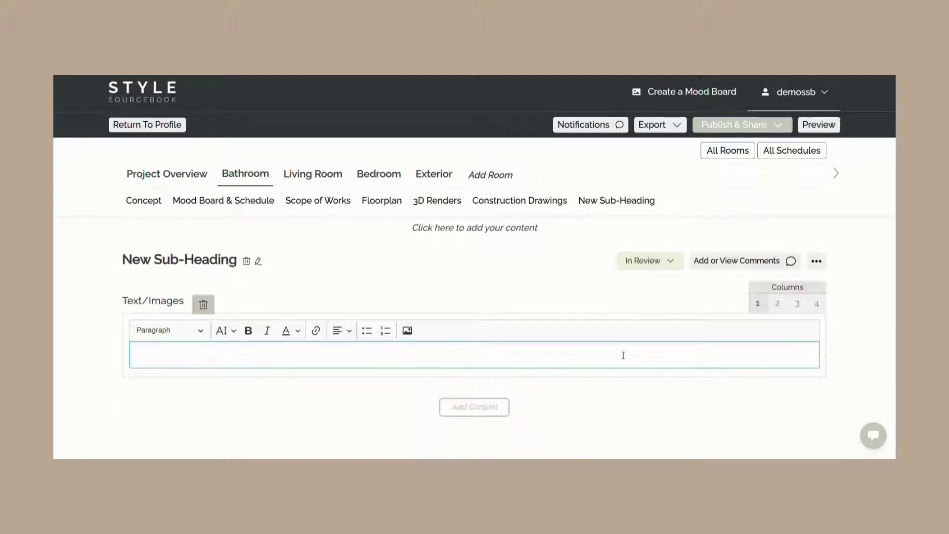
pyautogui.click(257, 262)
pyautogui.press('BackSpace')
pyautogui.press('BackSpace')
pyautogui.press('BackSpace')
pyautogui.press('BackSpace')
pyautogui.press('BackSpace')
pyautogui.press('BackSpace')
pyautogui.press('BackSpace')
pyautogui.press('BackSpace')
pyautogui.press('BackSpace')
pyautogui.press('BackSpace')
pyautogui.press('BackSpace')
pyautogui.press('BackSpace')
pyautogui.press('BackSpace')
pyautogui.press('BackSpace')
pyautogui.press('BackSpace')
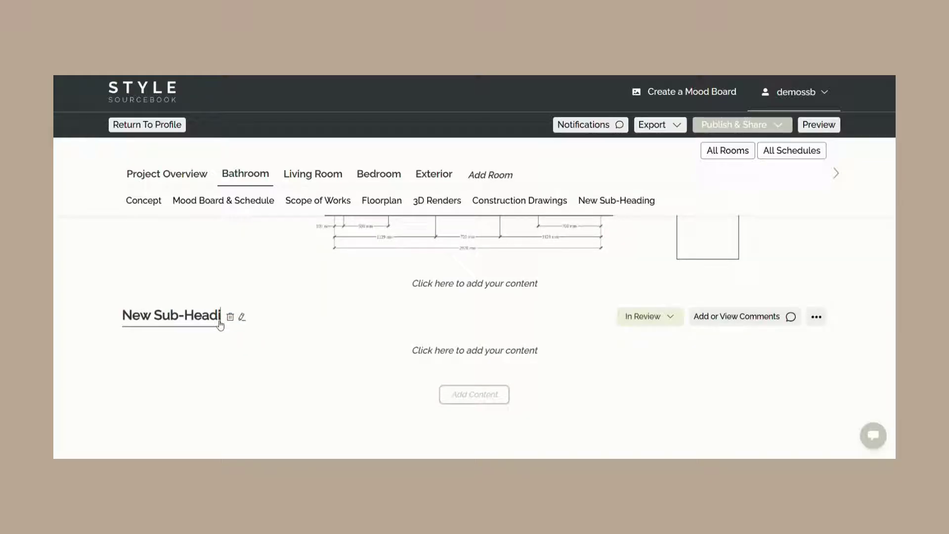
pyautogui.write('Mood Board')
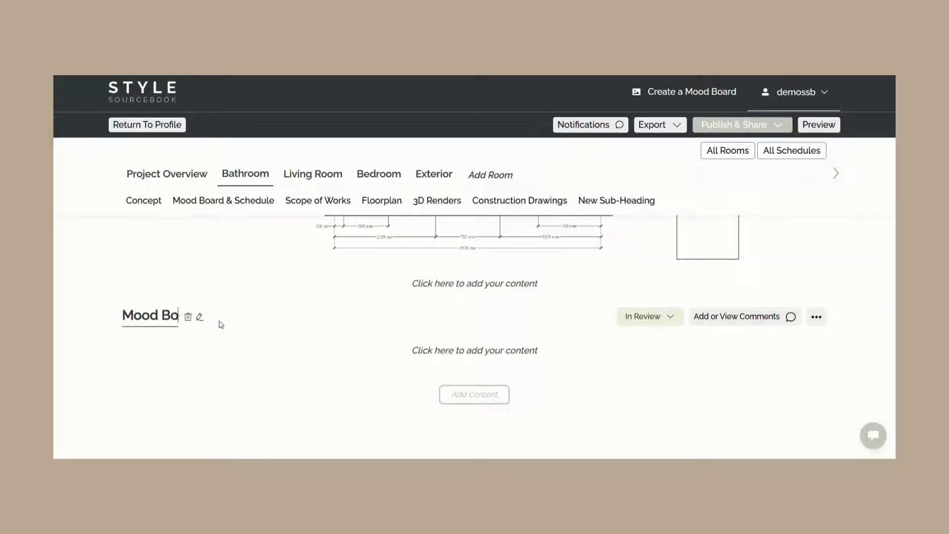
pyautogui.press('BackSpace')
pyautogui.press('BackSpace')
pyautogui.press('BackSpace')
pyautogui.press('BackSpace')
pyautogui.press('BackSpace')
pyautogui.press('BackSpace')
pyautogui.press('BackSpace')
pyautogui.press('BackSpace')
pyautogui.press('BackSpace')
pyautogui.press('BackSpace')
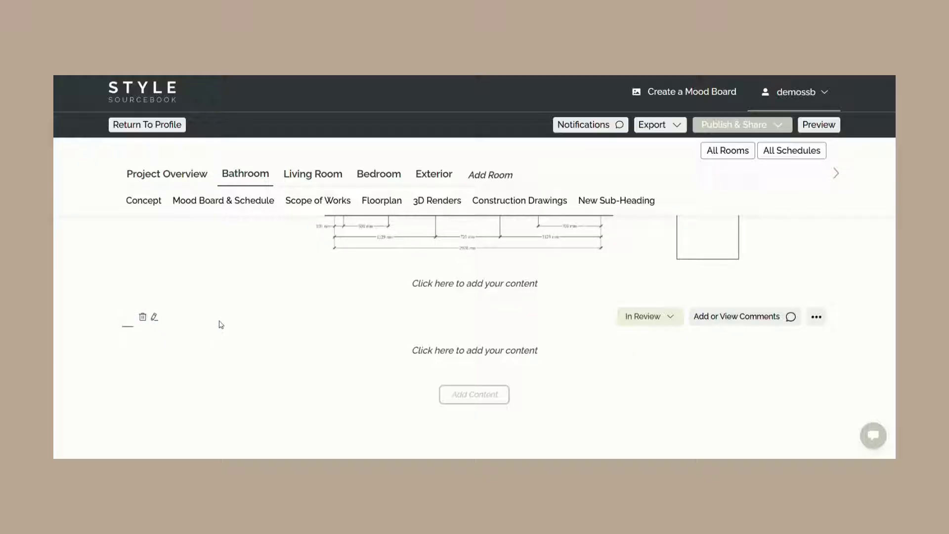
pyautogui.scroll(15, 221, 325)
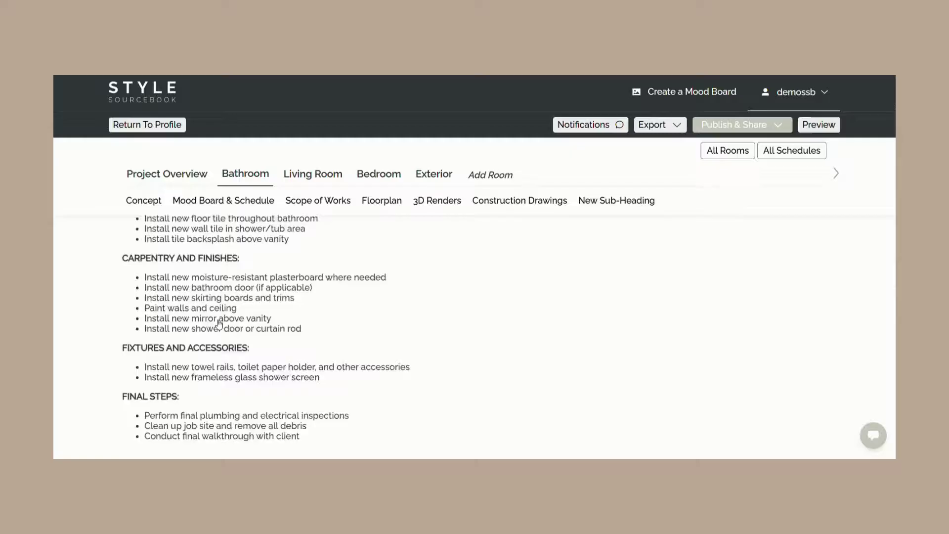
pyautogui.scroll(10, 221, 325)
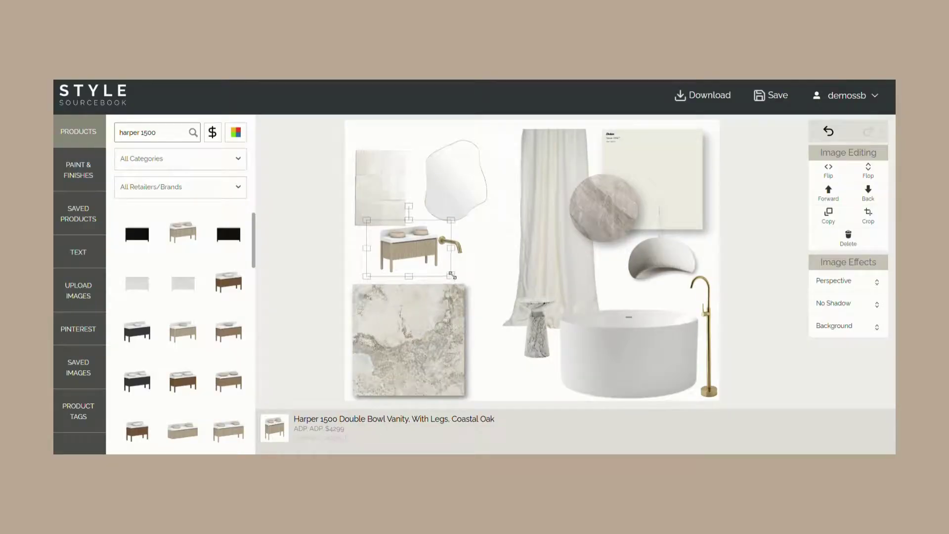
# - Enlarge the Harper 1500 vanity, move it down-left over the marble tile, and save
pyautogui.moveTo(452, 274); pyautogui.dragTo(550, 380)
pyautogui.moveTo(507, 290); pyautogui.dragTo(474, 314)
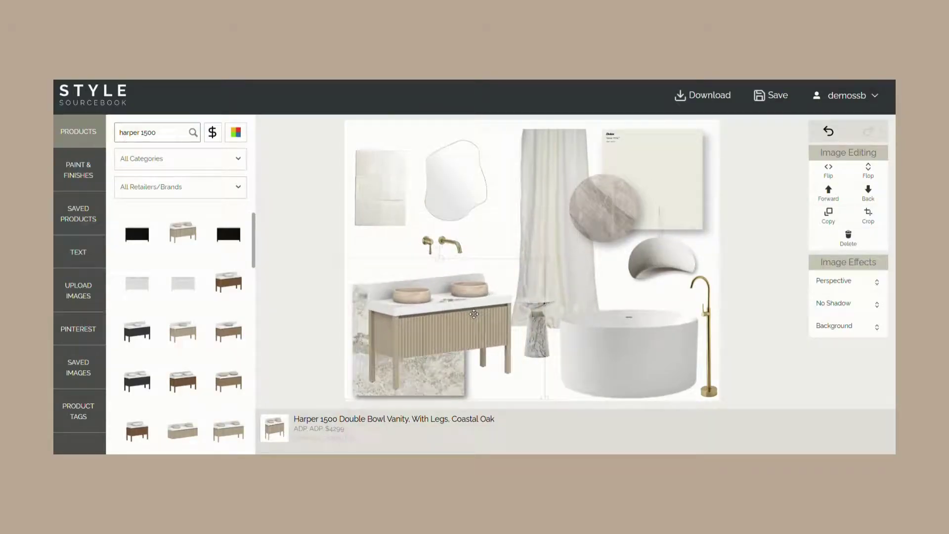
pyautogui.click(771, 95)
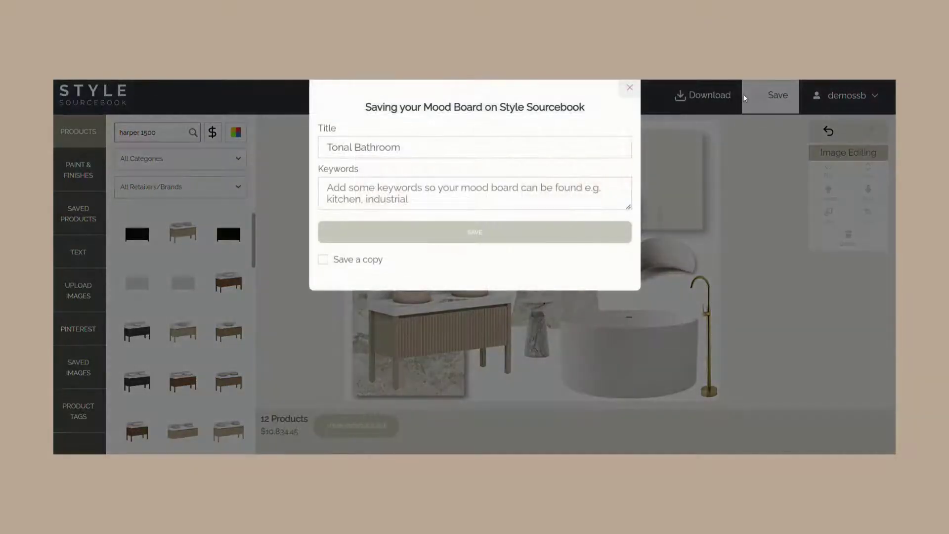
# - Insert the Tonal Bathroom mood board into the Bathroom page's new block
pyautogui.click(630, 88)
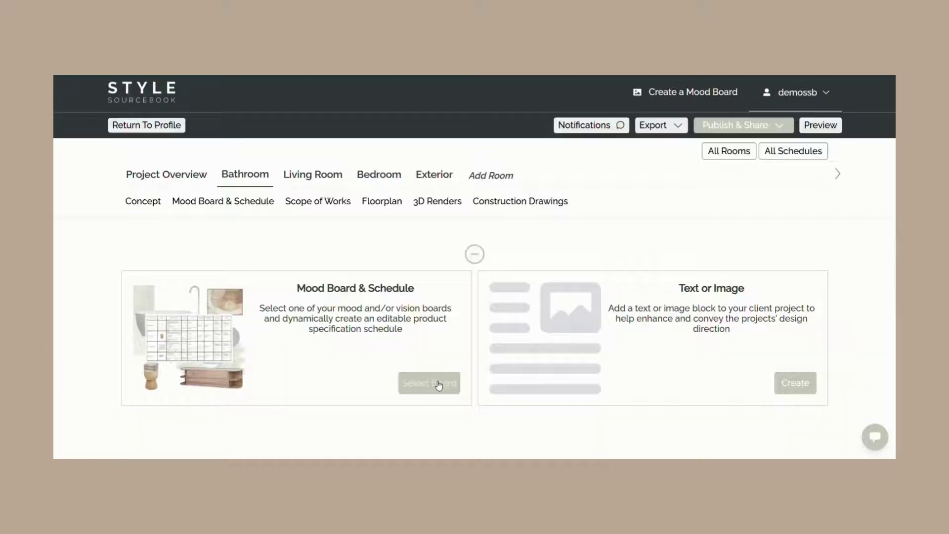
pyautogui.click(438, 385)
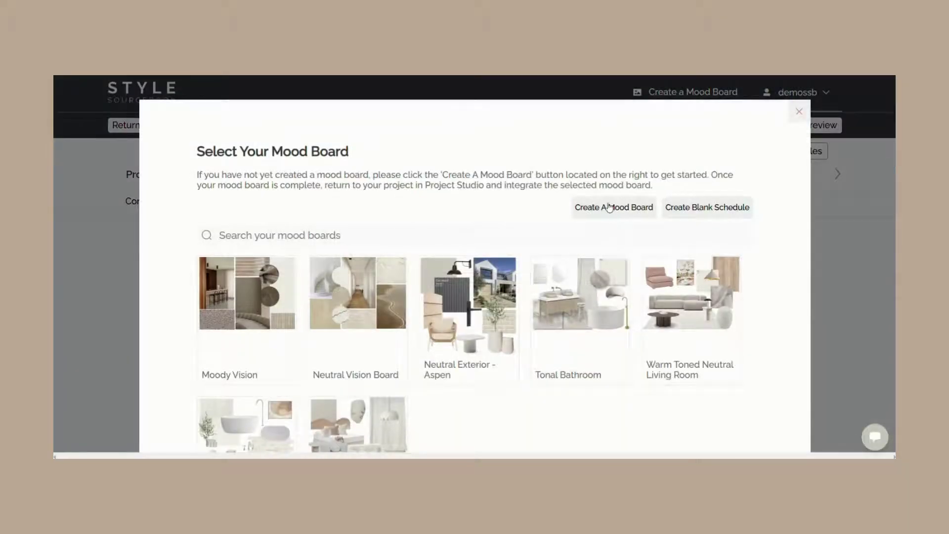
pyautogui.click(575, 322)
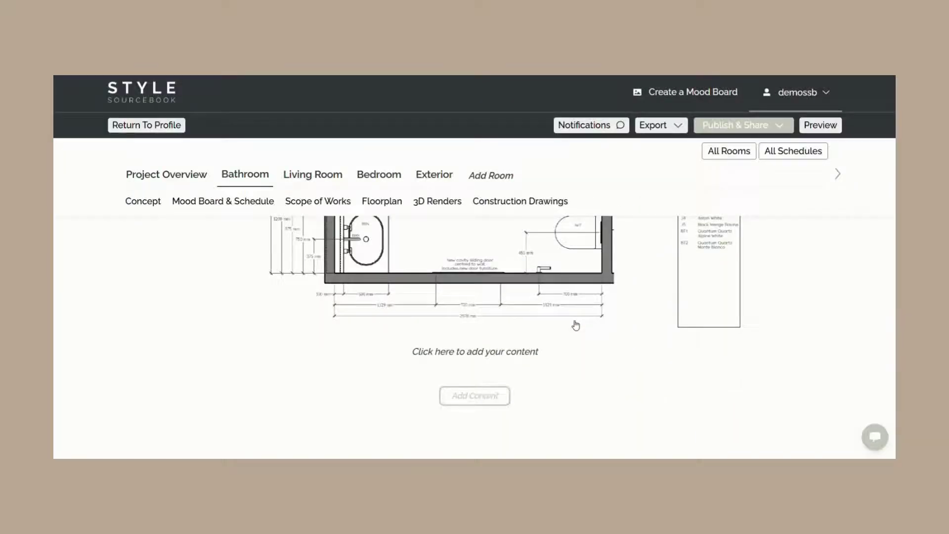
# - Rename the section heading from New Sub-Heading to 'Mood Board & Schedule'
pyautogui.scroll(-2, 500, 321)
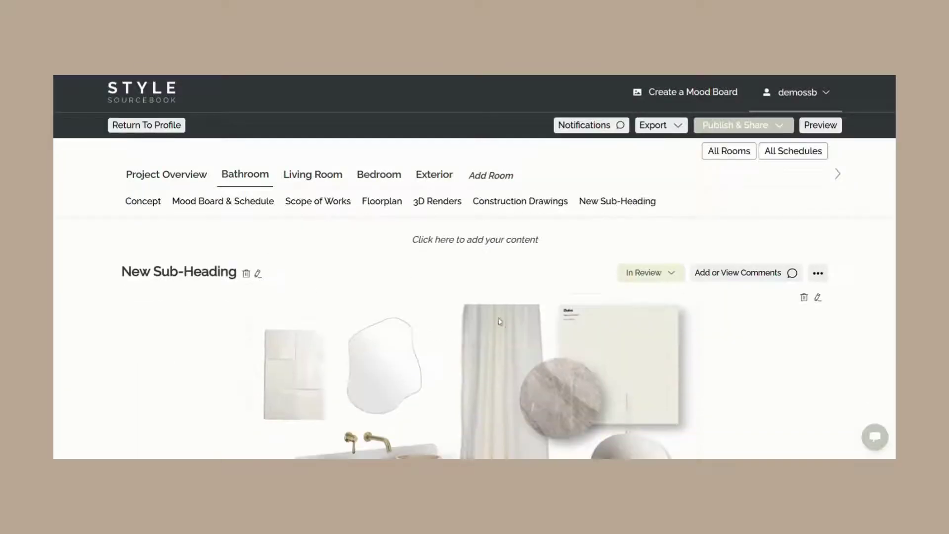
pyautogui.click(258, 273)
pyautogui.press('BackSpace')
pyautogui.press('BackSpace')
pyautogui.press('BackSpace')
pyautogui.press('BackSpace')
pyautogui.press('BackSpace')
pyautogui.press('BackSpace')
pyautogui.press('BackSpace')
pyautogui.press('BackSpace')
pyautogui.press('BackSpace')
pyautogui.press('BackSpace')
pyautogui.press('BackSpace')
pyautogui.press('BackSpace')
pyautogui.press('BackSpace')
pyautogui.press('BackSpace')
pyautogui.press('BackSpace')
pyautogui.write('Mood Board')
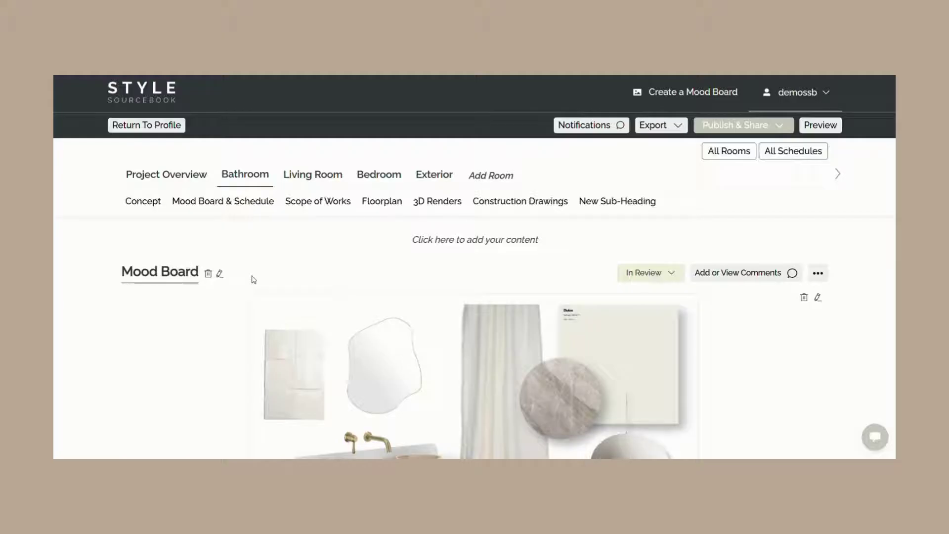
pyautogui.write(' & Schedule')
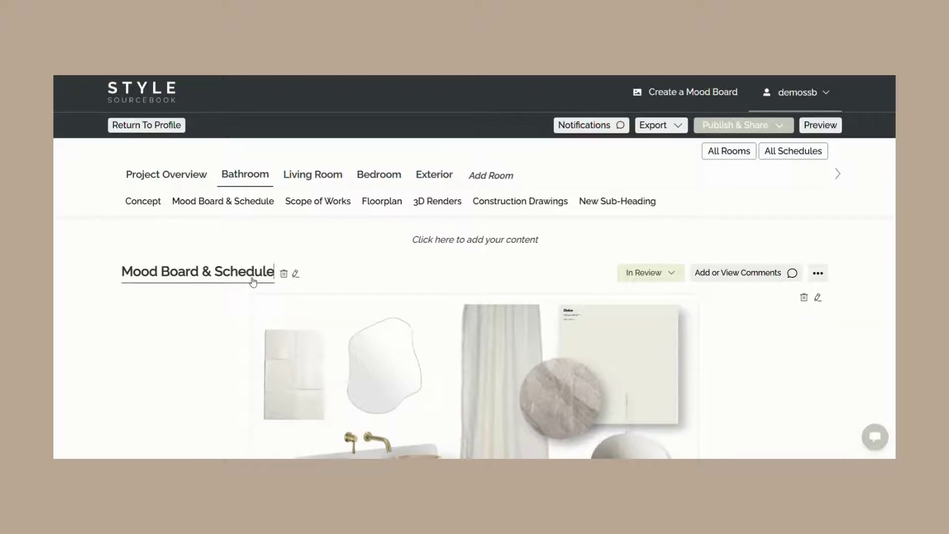
pyautogui.press('Return')
pyautogui.scroll(-5, 113, 282)
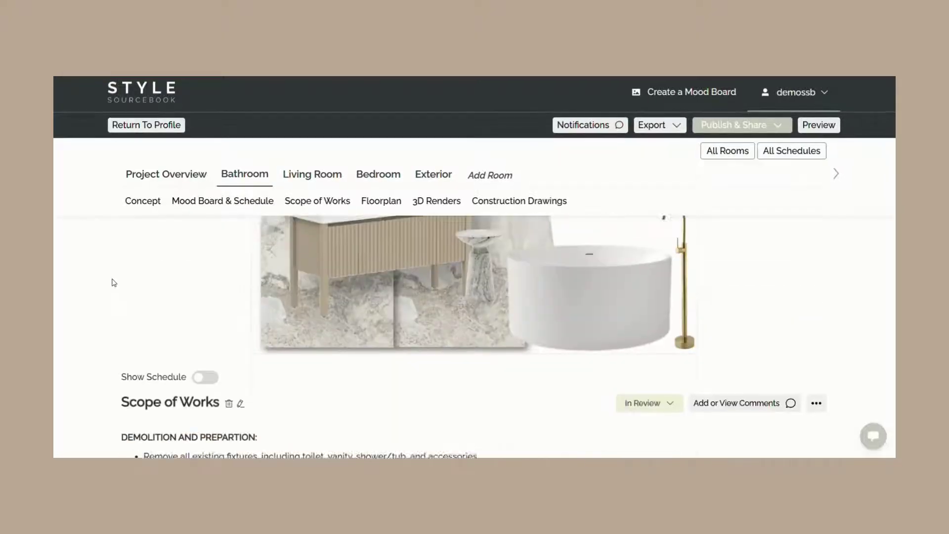
pyautogui.click(200, 371)
pyautogui.scroll(-5, 193, 374)
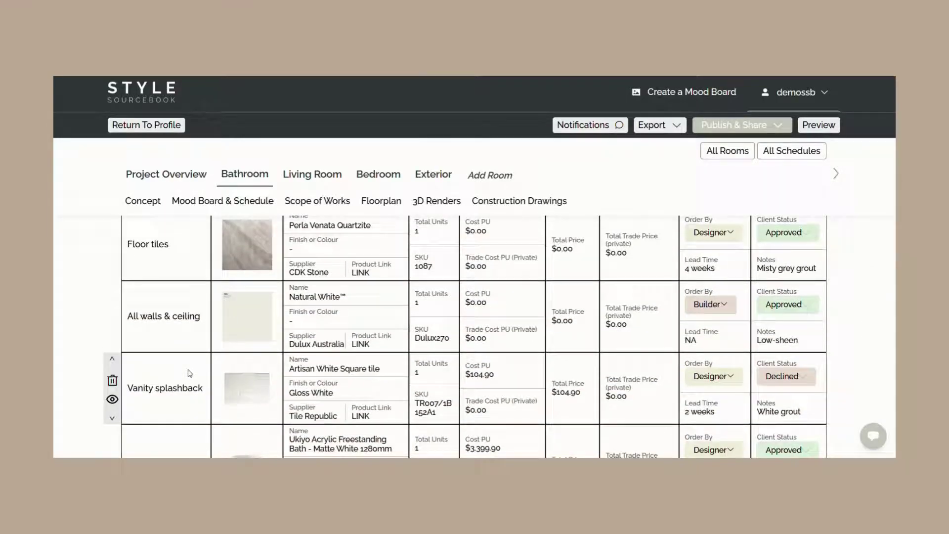
pyautogui.scroll(2, 189, 373)
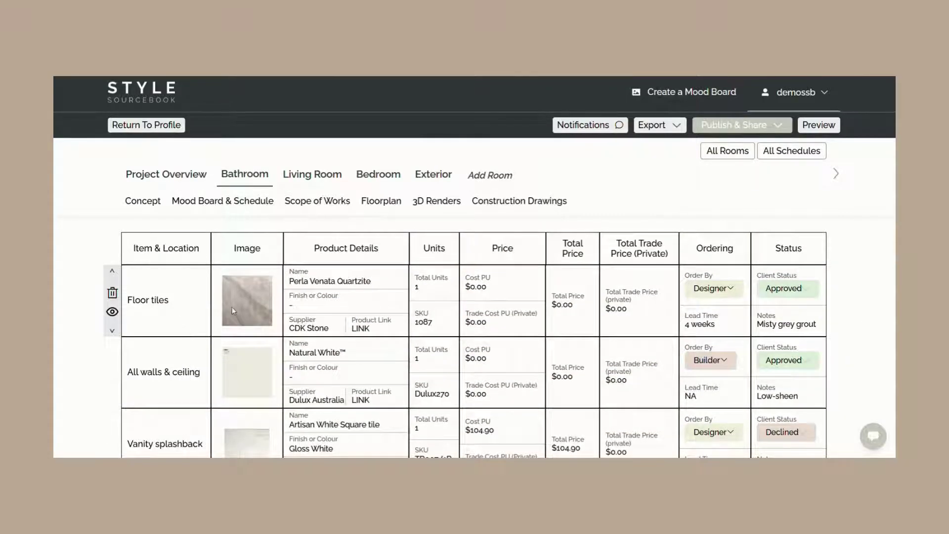
pyautogui.click(377, 286)
pyautogui.click(624, 314)
pyautogui.click(479, 290)
pyautogui.click(478, 323)
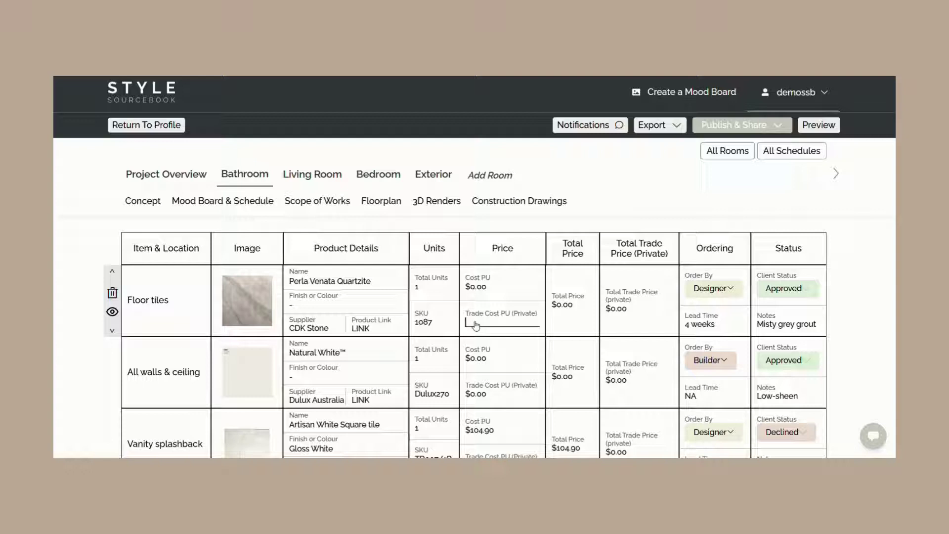
pyautogui.click(710, 290)
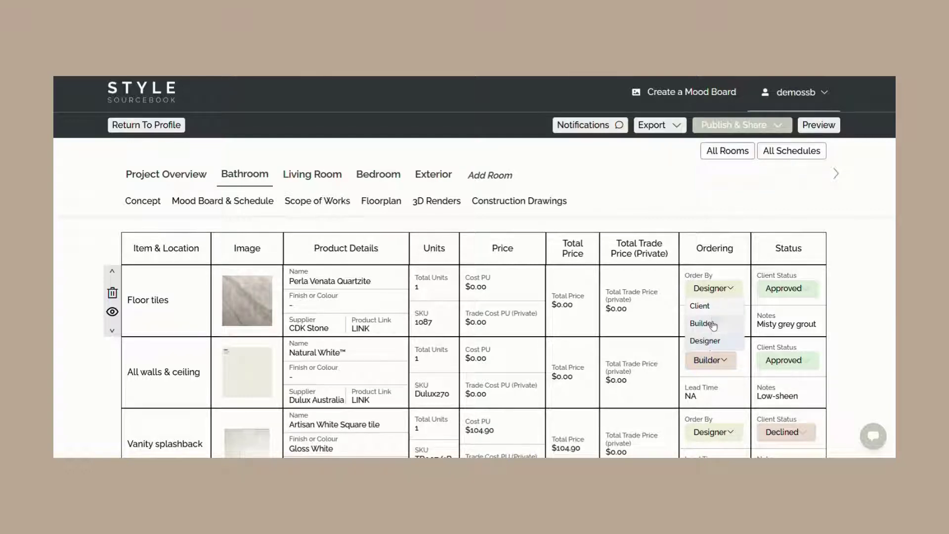
pyautogui.click(793, 292)
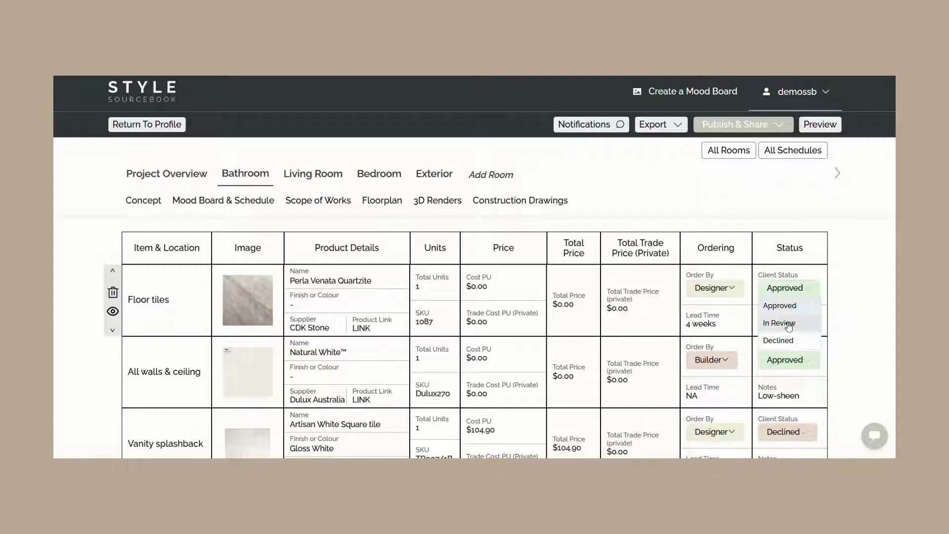
pyautogui.click(793, 307)
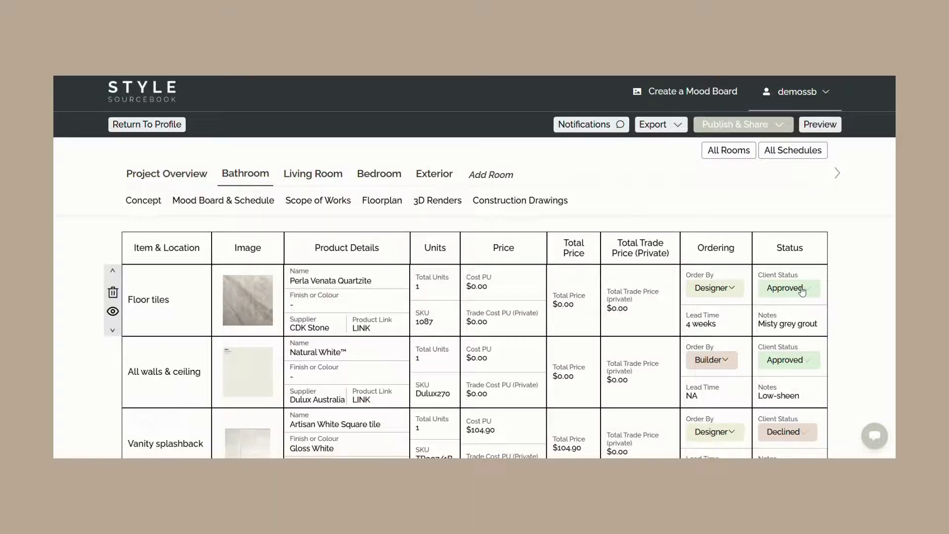
pyautogui.scroll(-10, 451, 286)
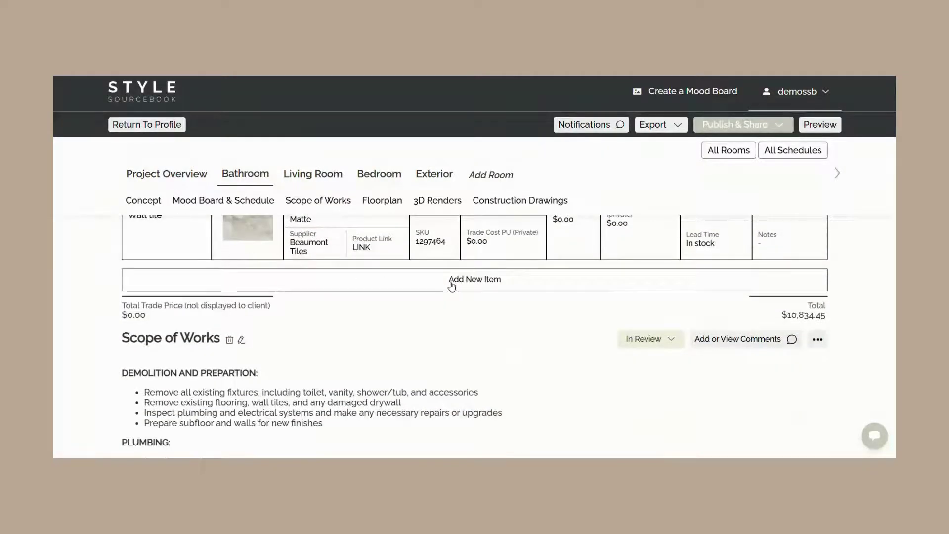
# - Browse the bathroom schedule's item library and close it without adding anything
pyautogui.click(465, 283)
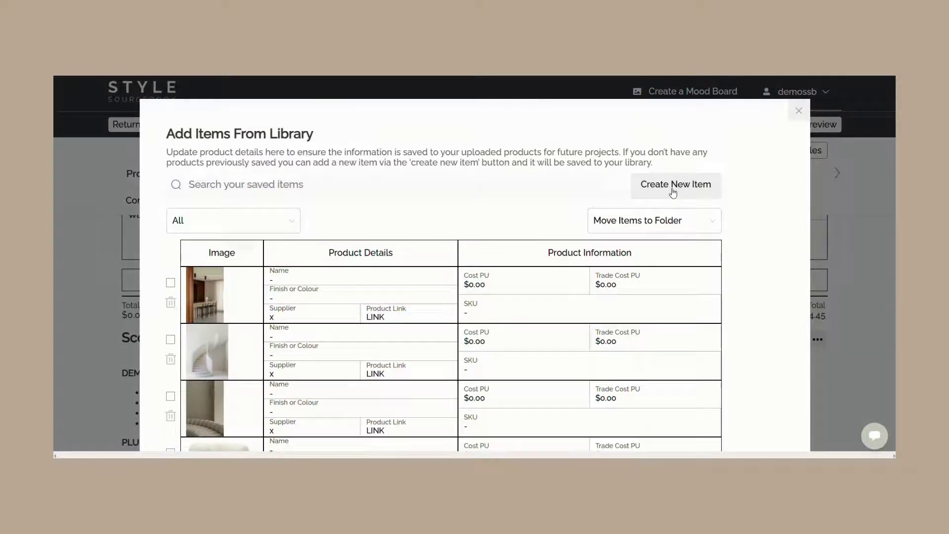
pyautogui.scroll(-4, 250, 297)
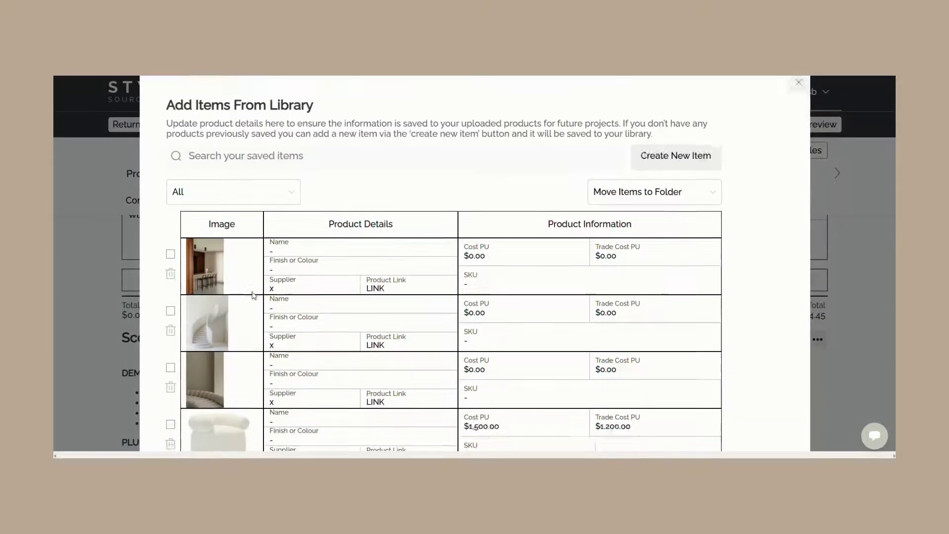
pyautogui.scroll(-3, 354, 297)
pyautogui.scroll(8, 415, 307)
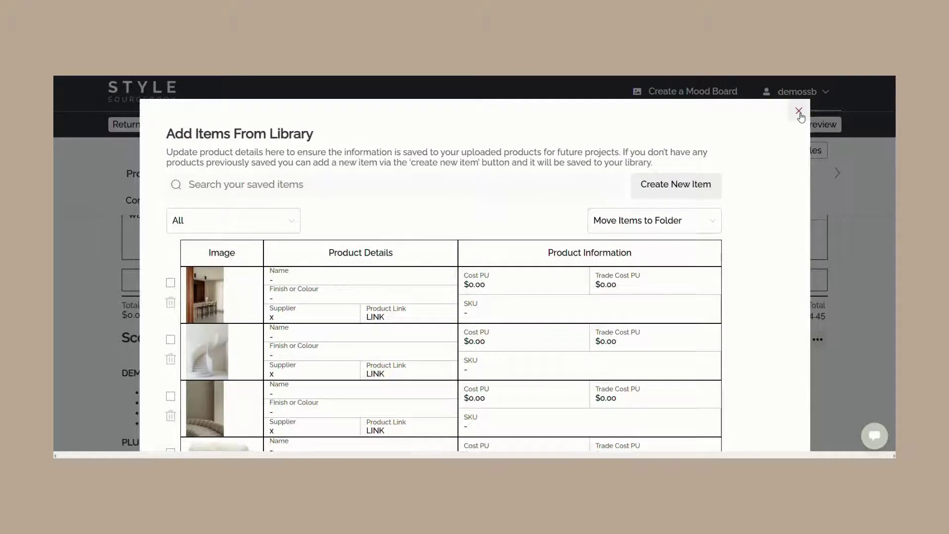
pyautogui.click(799, 111)
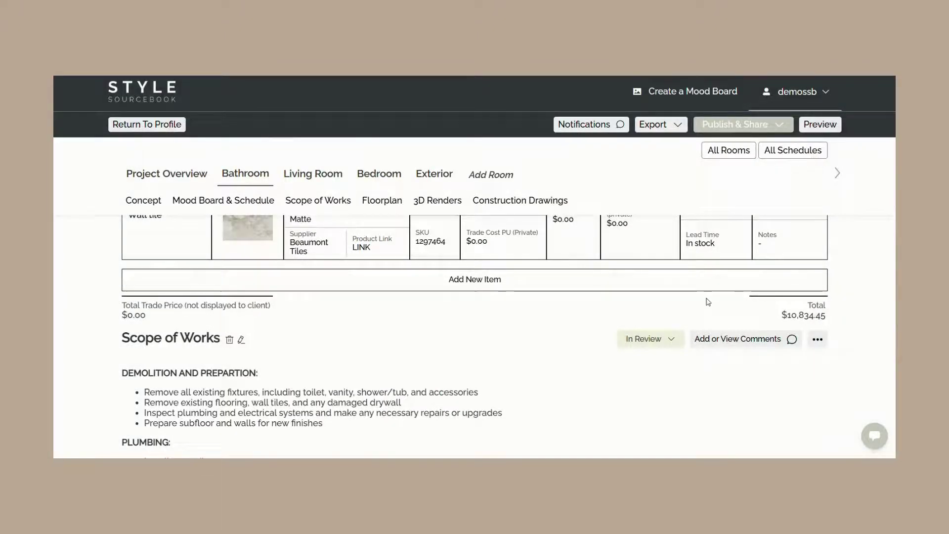
# - Add a blank schedule section below the floorplan
pyautogui.scroll(-15, 600, 334)
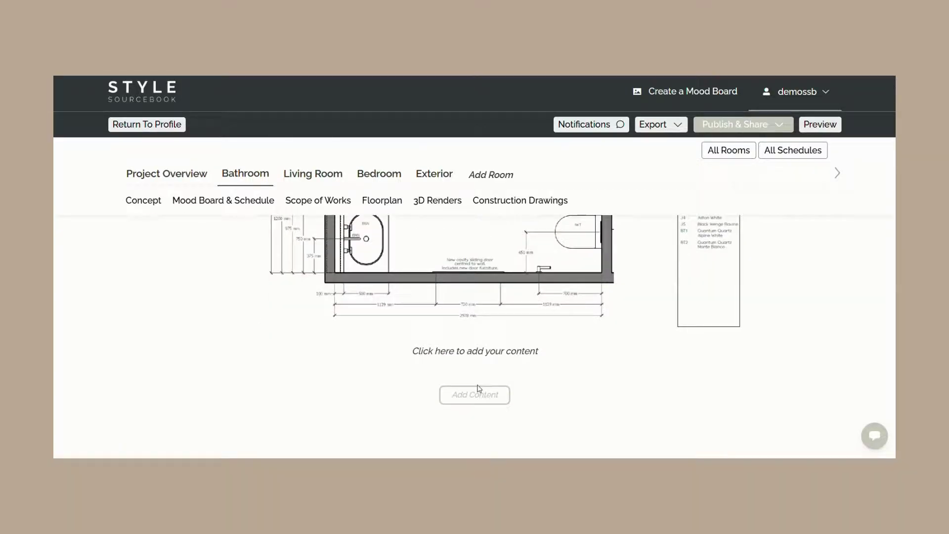
pyautogui.click(476, 394)
pyautogui.click(437, 383)
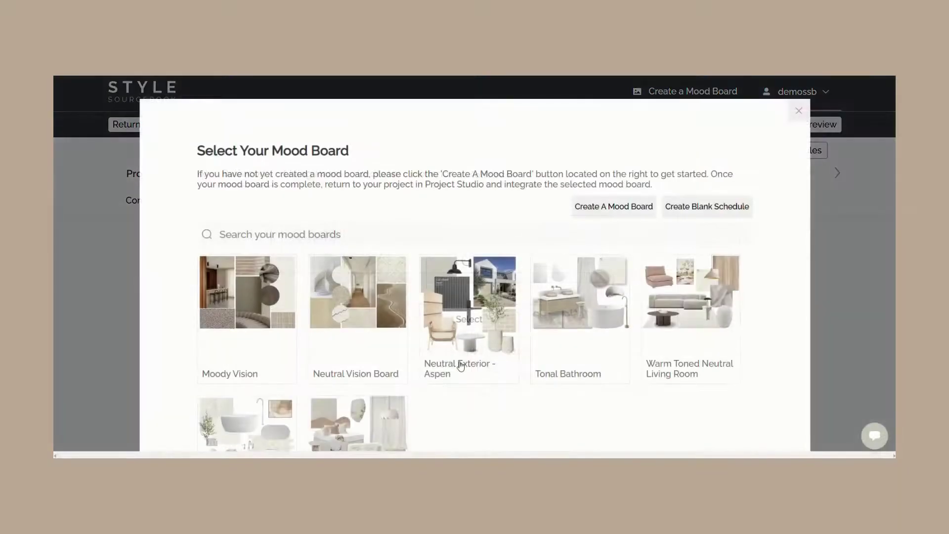
pyautogui.click(697, 207)
pyautogui.scroll(-3, 666, 225)
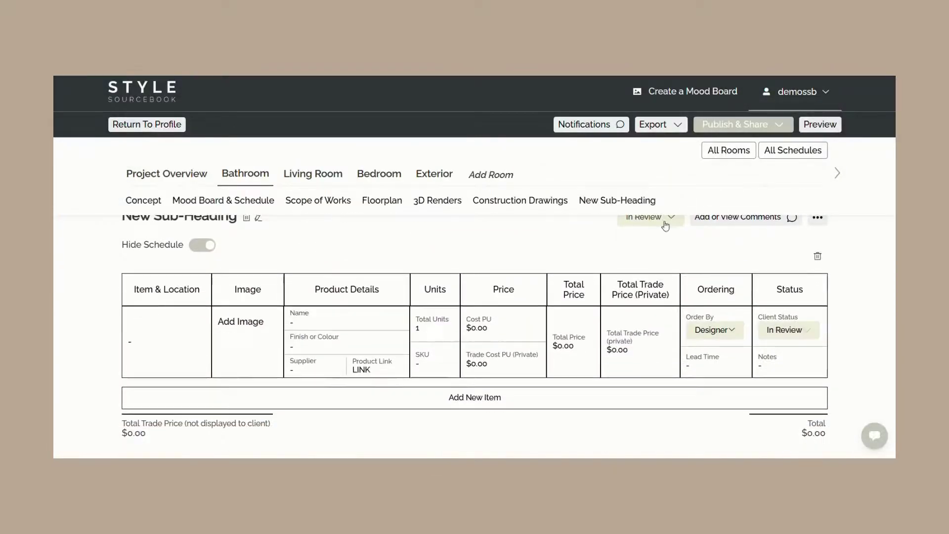
pyautogui.scroll(15, 810, 204)
# - Scroll the All Schedules view down to Totals and bring up the Export options
pyautogui.click(809, 203)
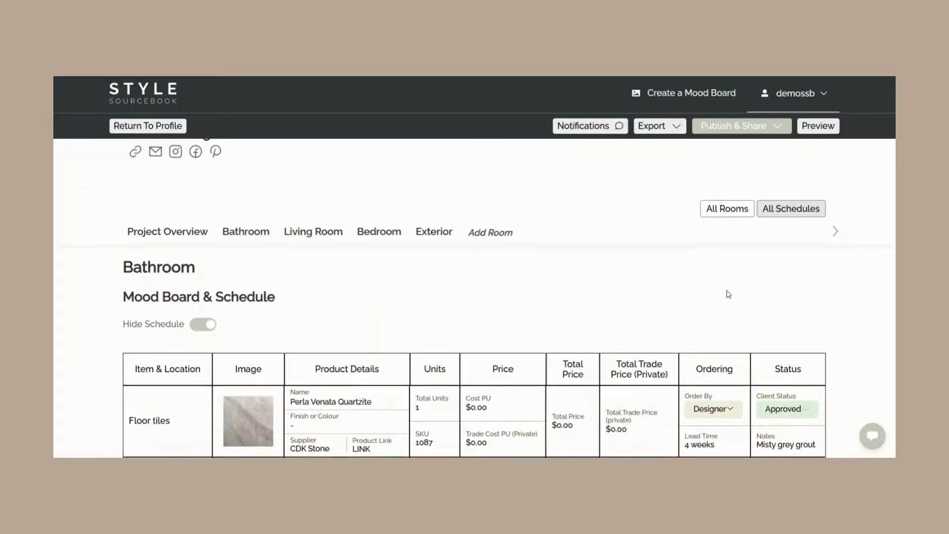
pyautogui.scroll(-5, 728, 290)
pyautogui.scroll(-10, 731, 290)
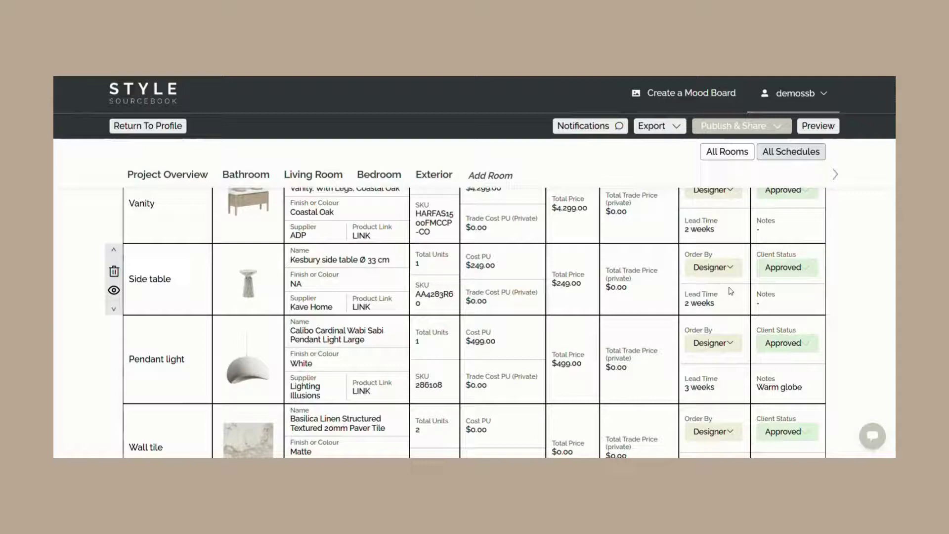
pyautogui.scroll(-15, 728, 291)
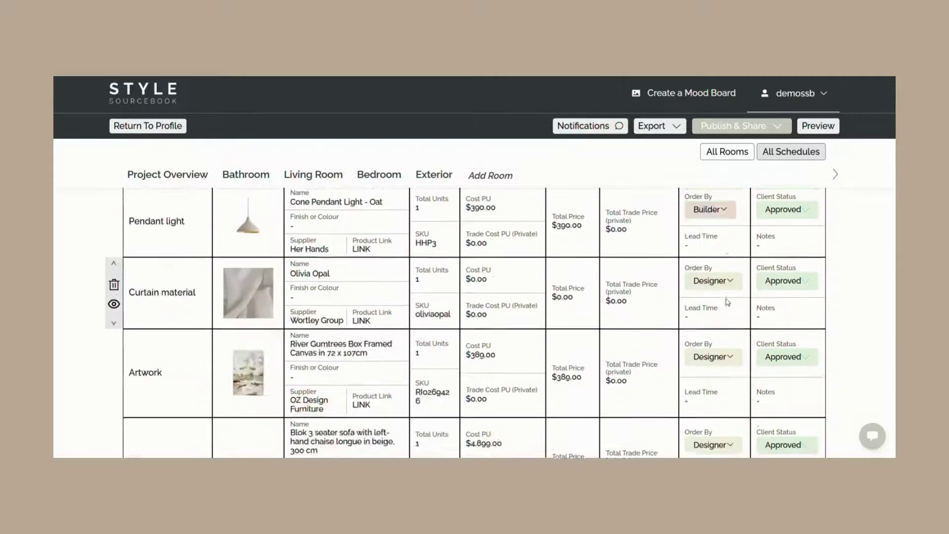
pyautogui.scroll(-15, 723, 306)
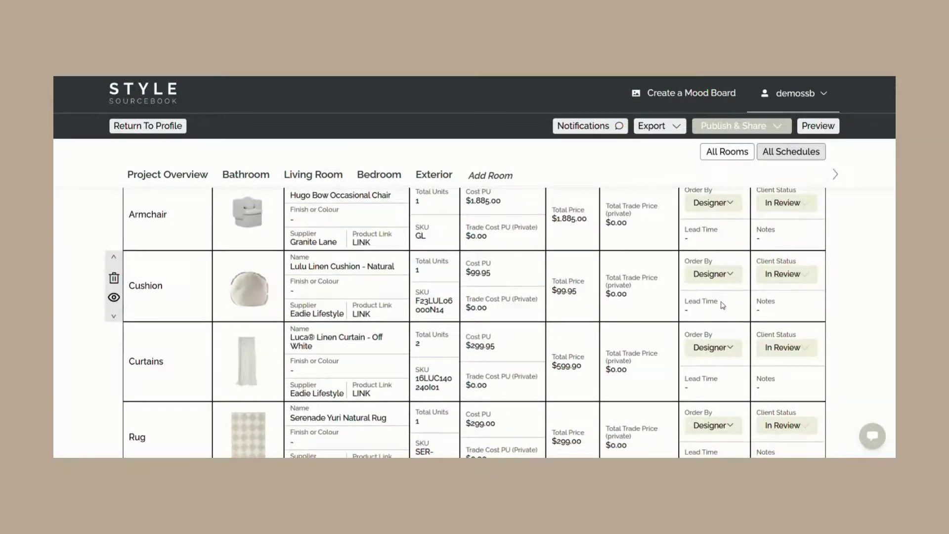
pyautogui.scroll(-15, 723, 306)
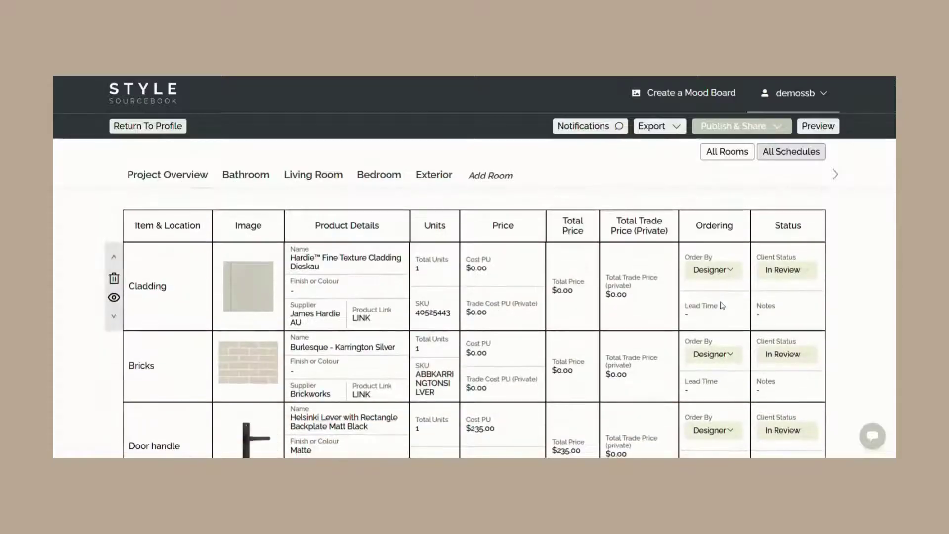
pyautogui.scroll(-3, 722, 306)
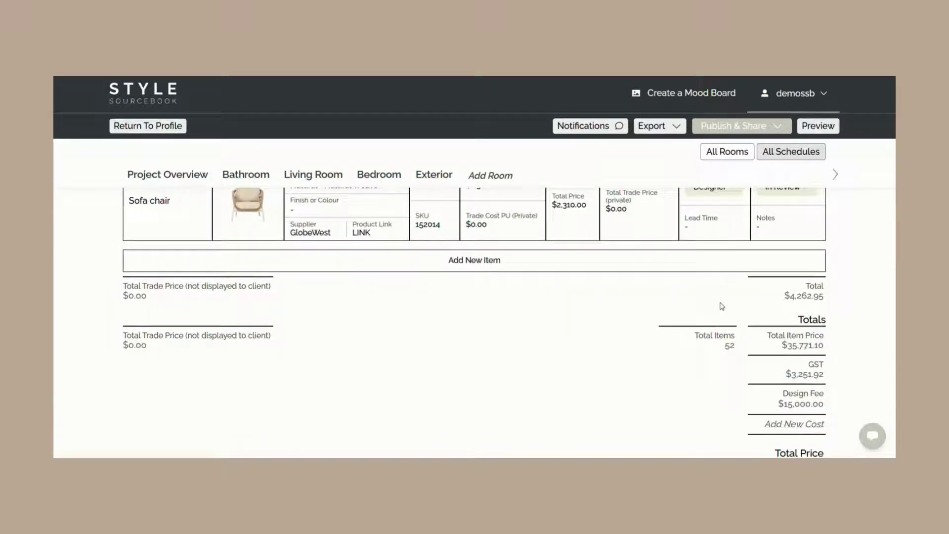
pyautogui.click(657, 126)
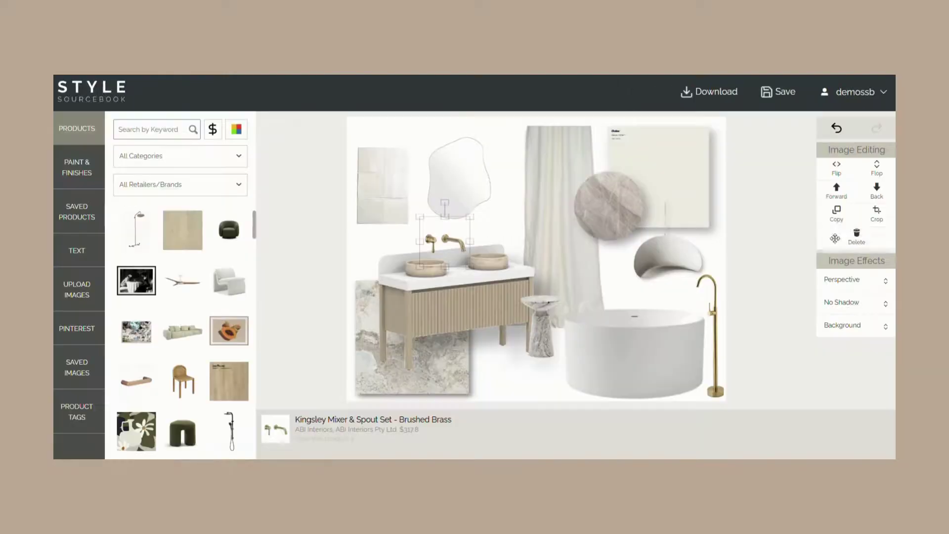
# - Search for 'brass tap' and place the brass tap pair on the bathroom mood board
pyautogui.click(181, 130)
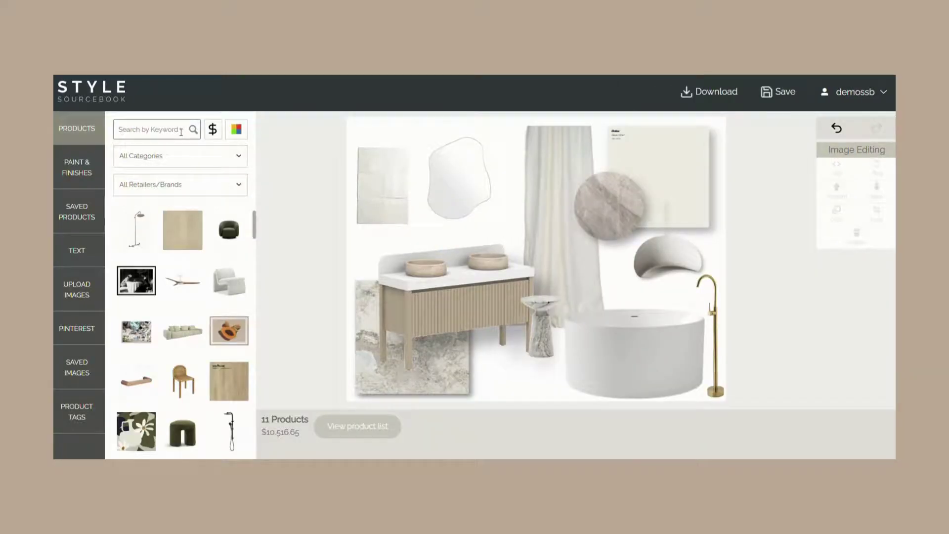
pyautogui.write('brass tap')
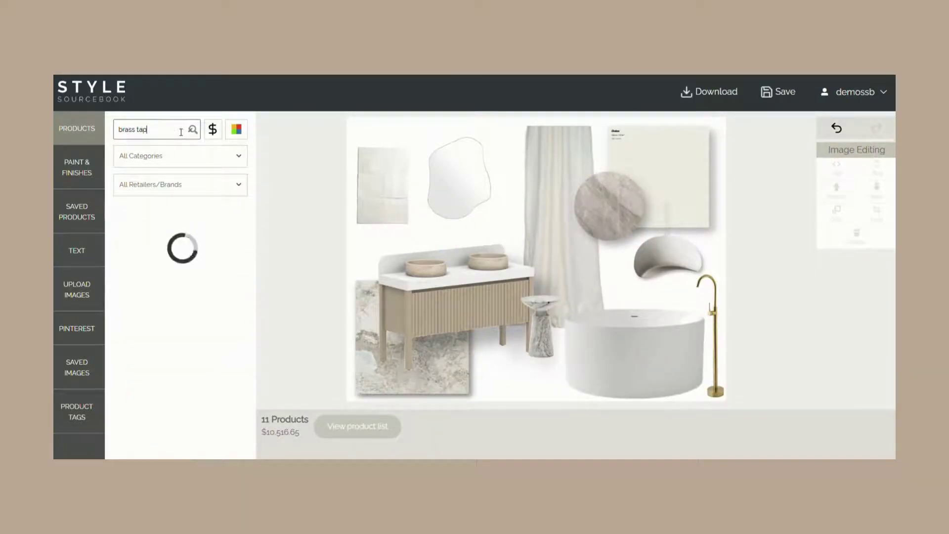
pyautogui.scroll(-3, 202, 296)
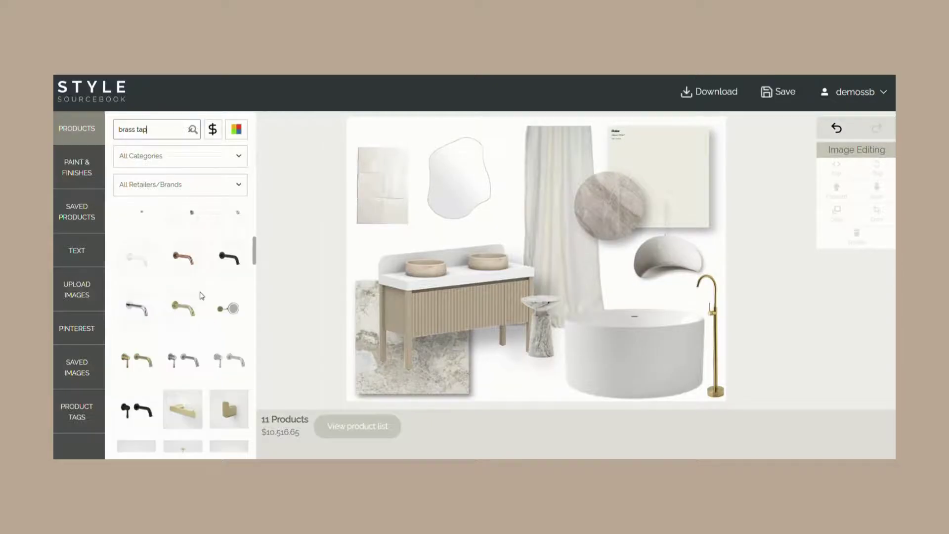
pyautogui.scroll(-3, 197, 306)
pyautogui.scroll(1, 148, 276)
pyautogui.moveTo(138, 248); pyautogui.dragTo(397, 240)
pyautogui.click(499, 354)
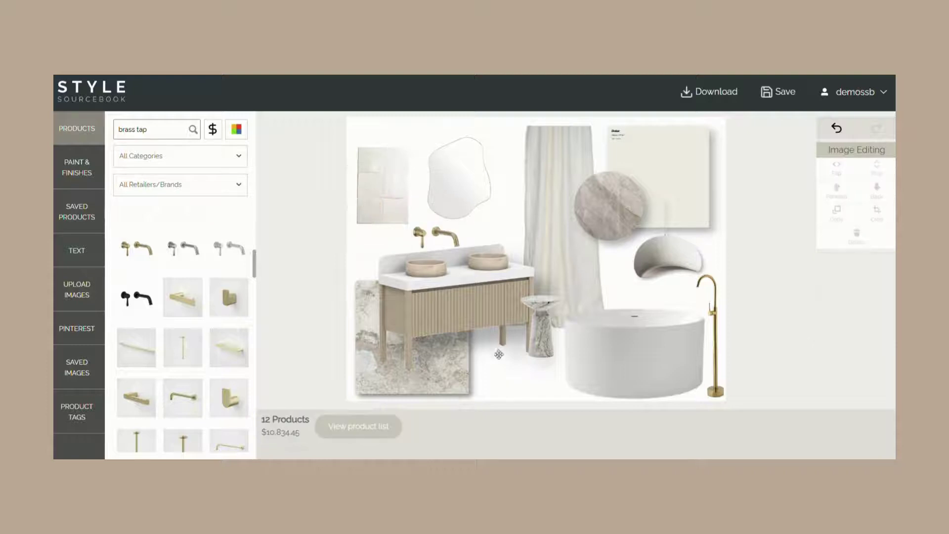
# - Remove the white square tile image from the board and save the mood board
pyautogui.click(379, 201)
pyautogui.click(841, 236)
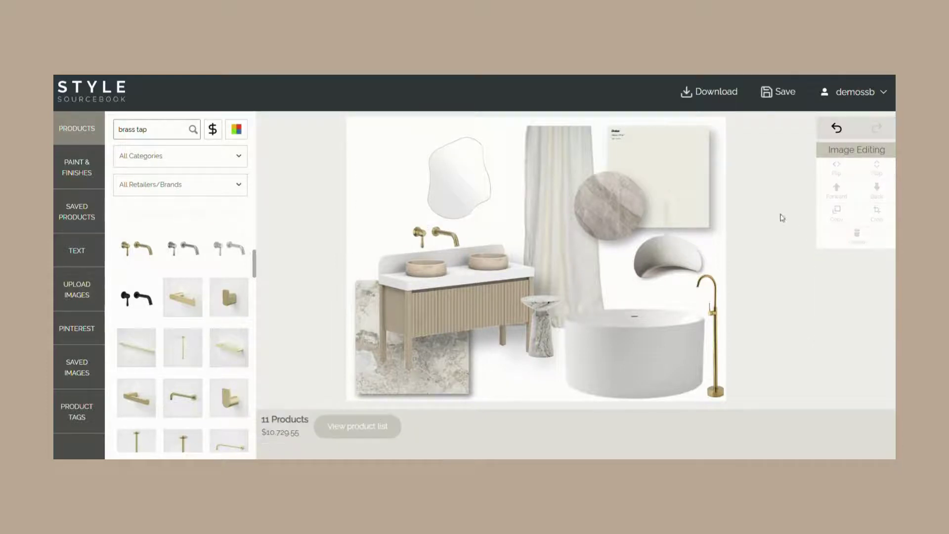
pyautogui.click(778, 92)
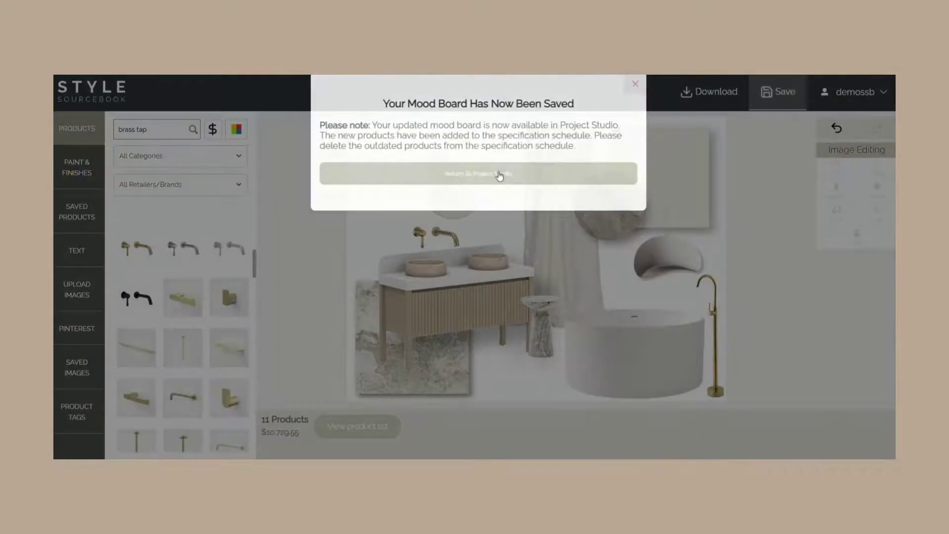
# - Back in Project Studio, delete the Vanity splashback product from the bathroom schedule
pyautogui.click(500, 177)
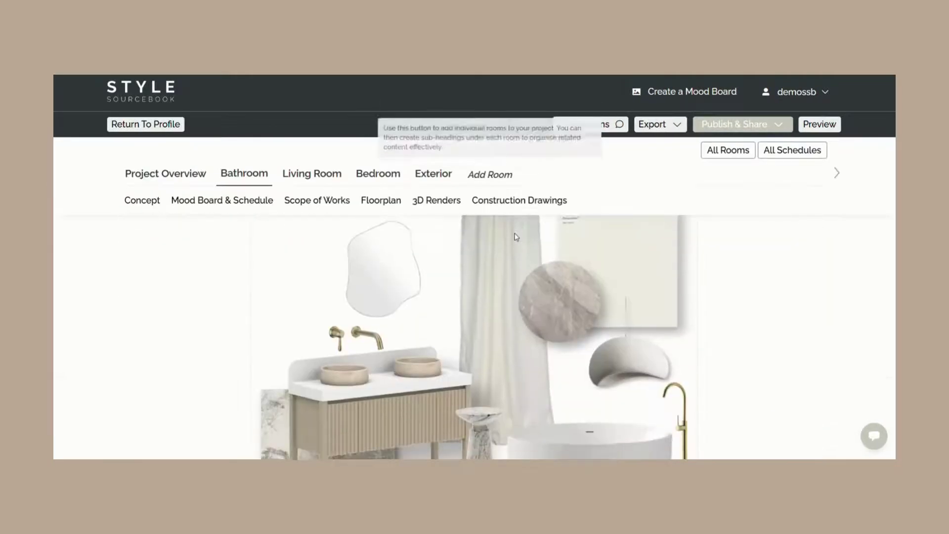
pyautogui.scroll(-10, 519, 247)
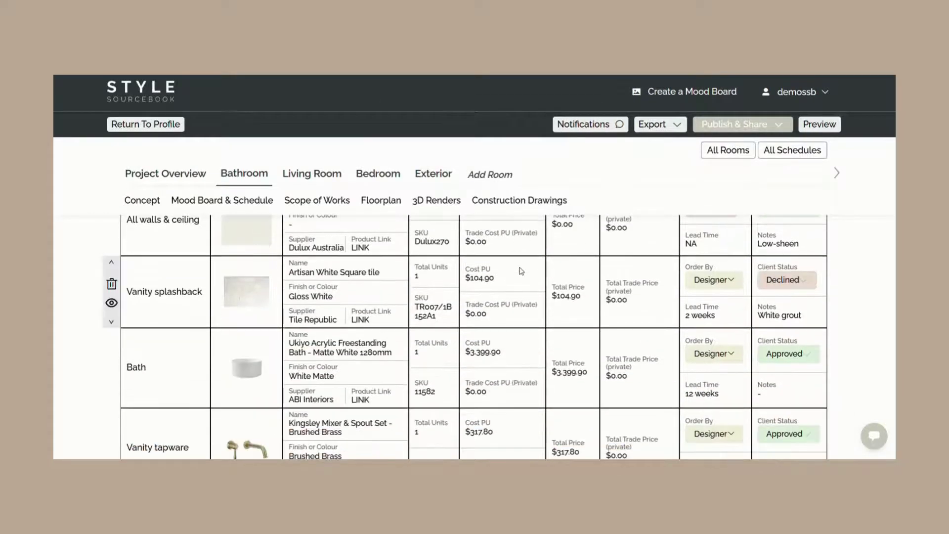
pyautogui.scroll(-1, 521, 271)
pyautogui.scroll(1, 509, 268)
pyautogui.click(112, 283)
pyautogui.click(393, 179)
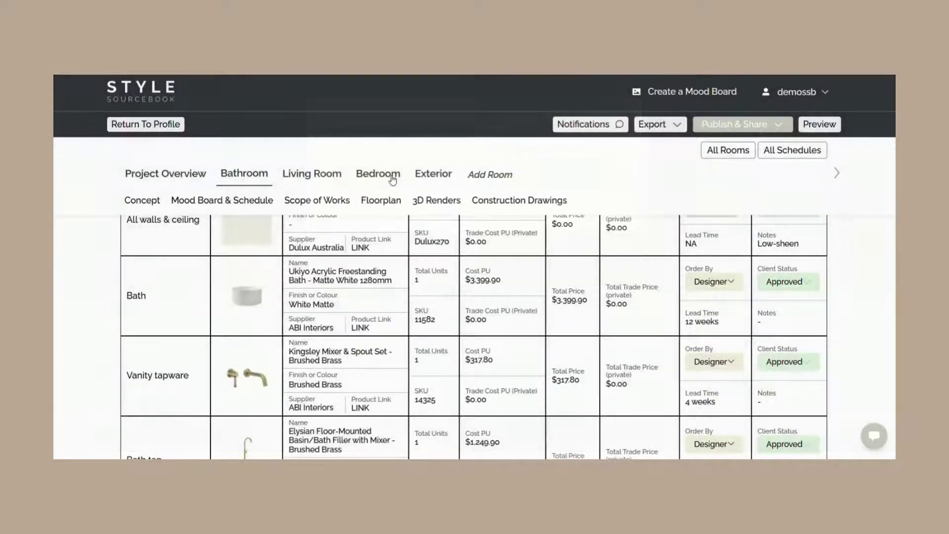
pyautogui.scroll(-6, 390, 322)
pyautogui.scroll(-4, 390, 323)
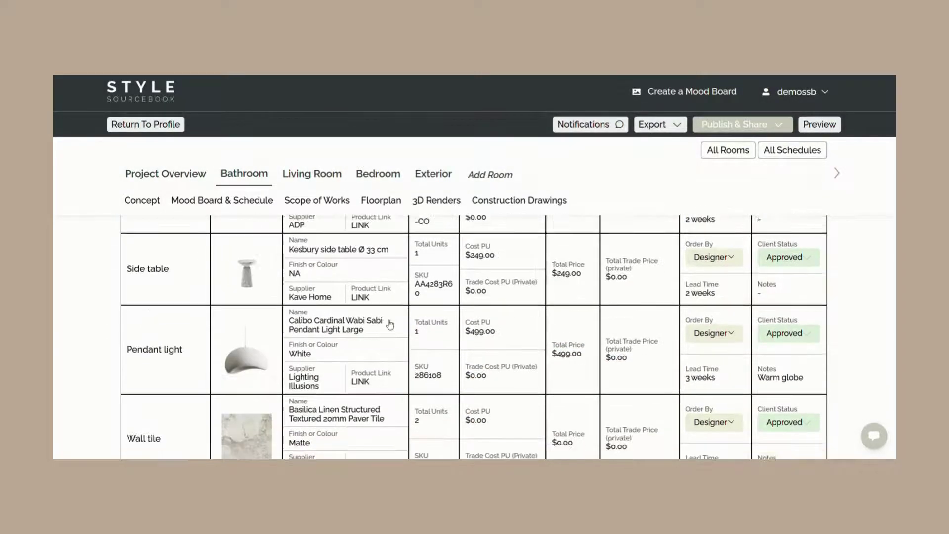
pyautogui.scroll(4, 390, 324)
pyautogui.scroll(5, 390, 324)
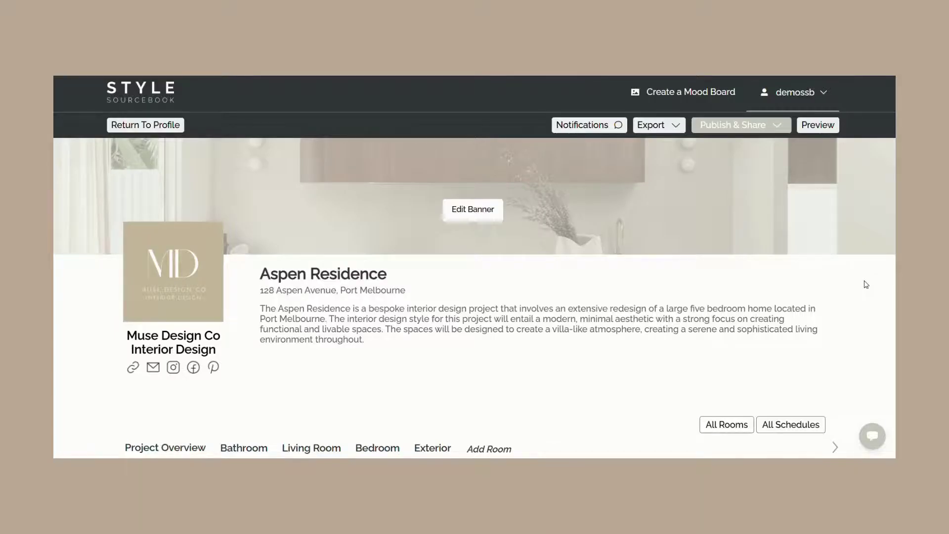
# - Preview the project as the client, reviewing the overview and the Bathroom mood board and schedule
pyautogui.click(818, 127)
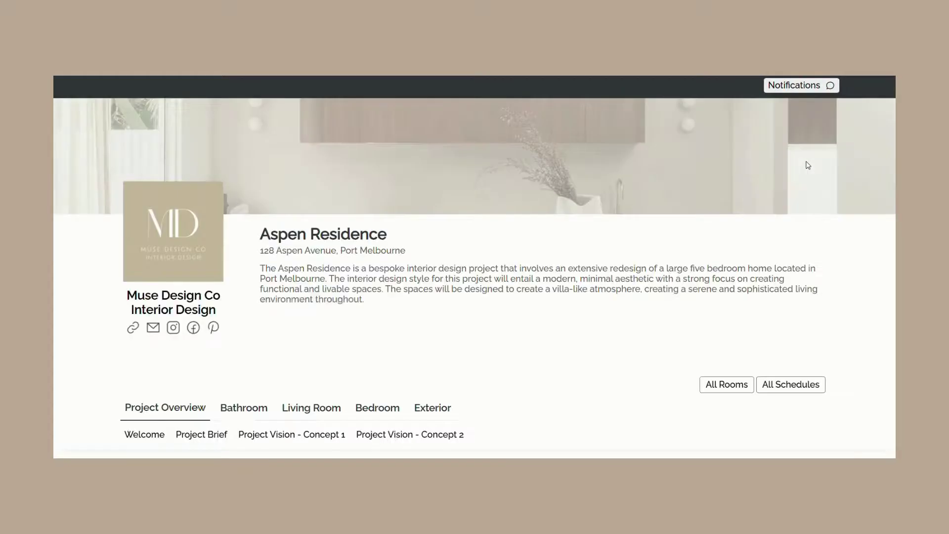
pyautogui.scroll(-15, 799, 188)
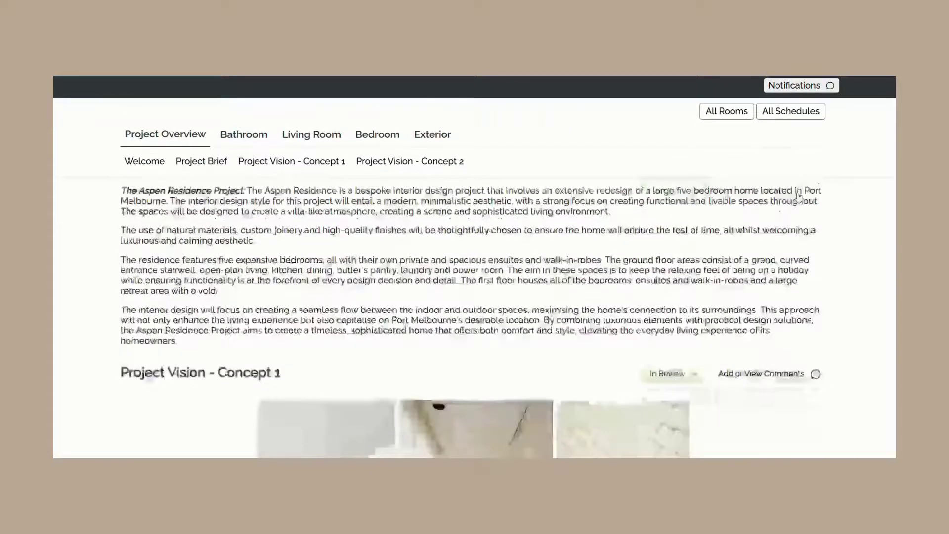
pyautogui.click(247, 136)
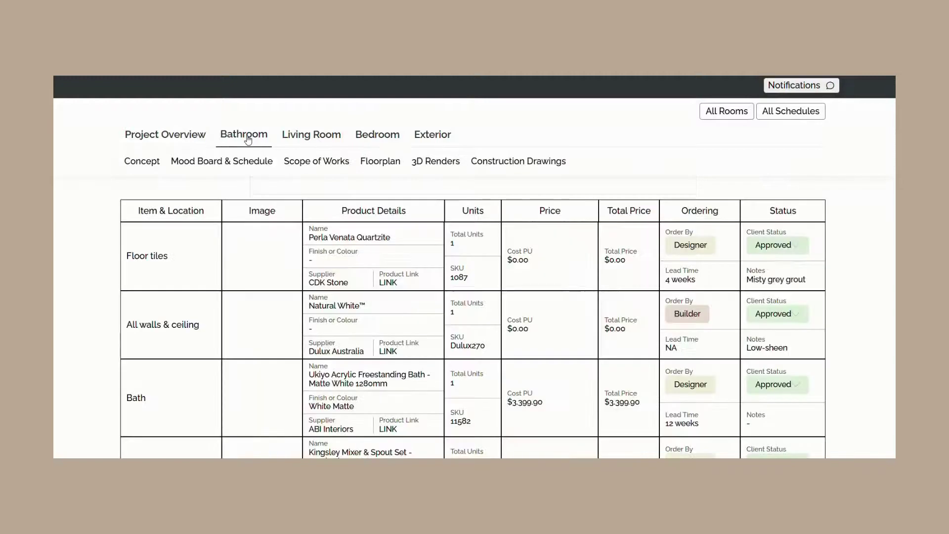
pyautogui.scroll(-12, 268, 189)
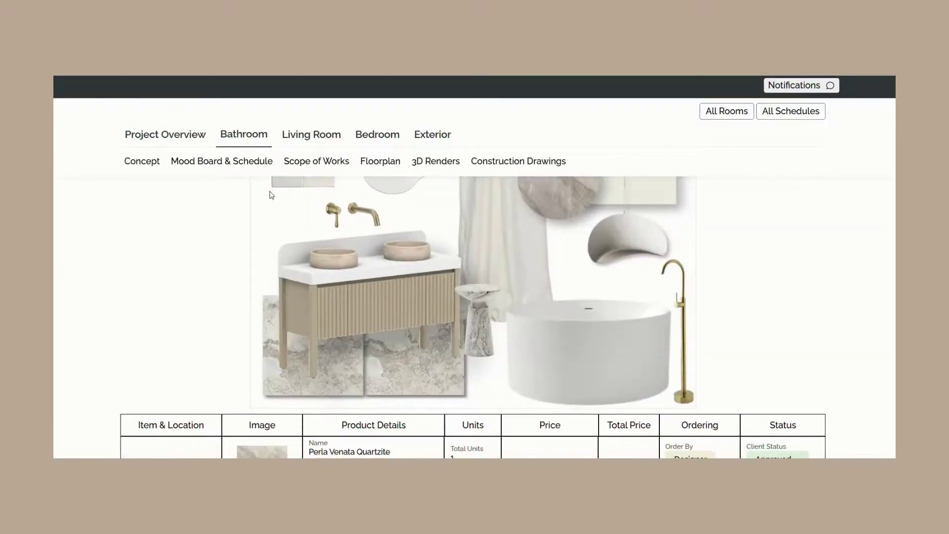
pyautogui.scroll(-12, 273, 199)
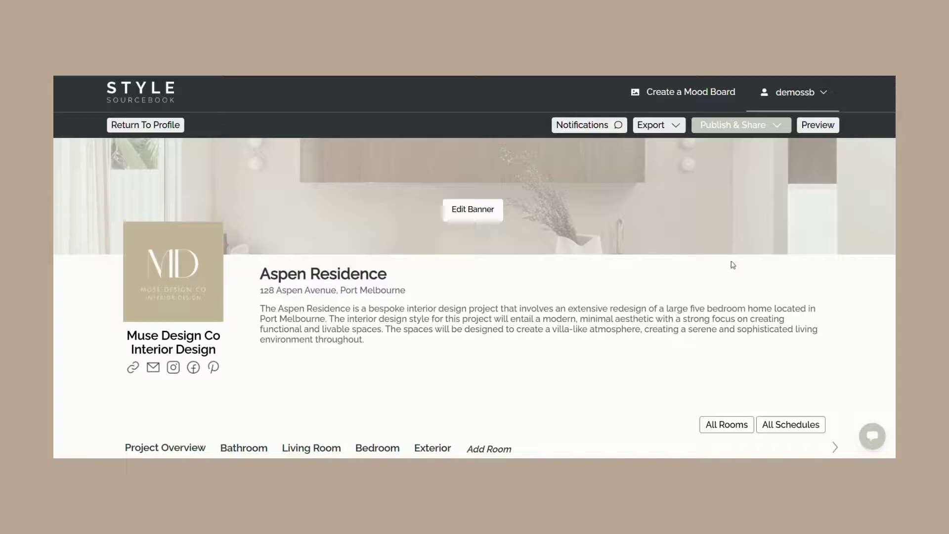
# - Publish the latest project changes, copy the share link, and start the client email's subject and body
pyautogui.click(760, 126)
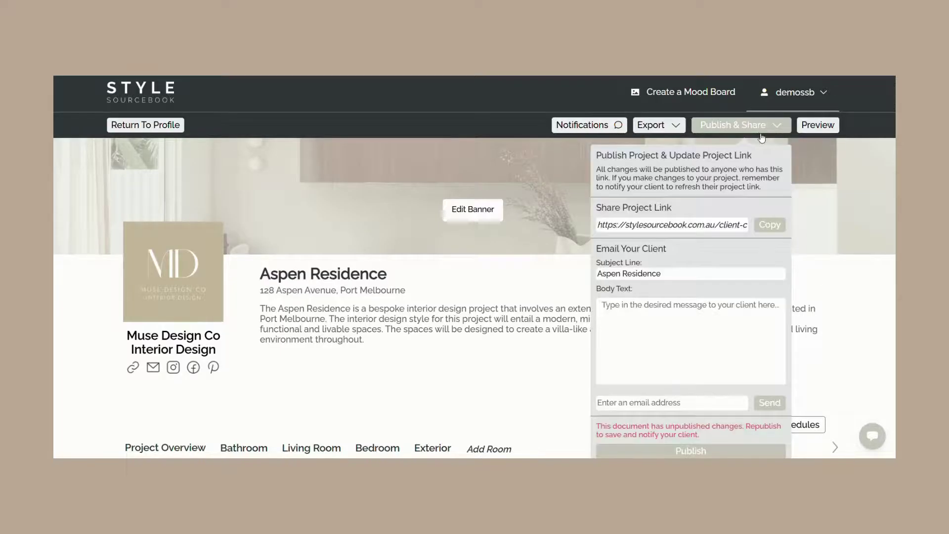
pyautogui.click(695, 451)
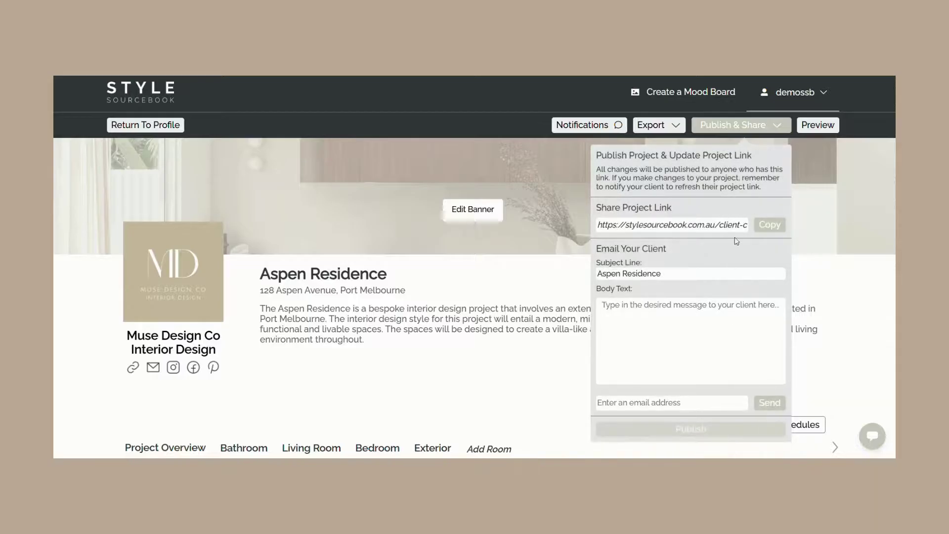
pyautogui.click(777, 226)
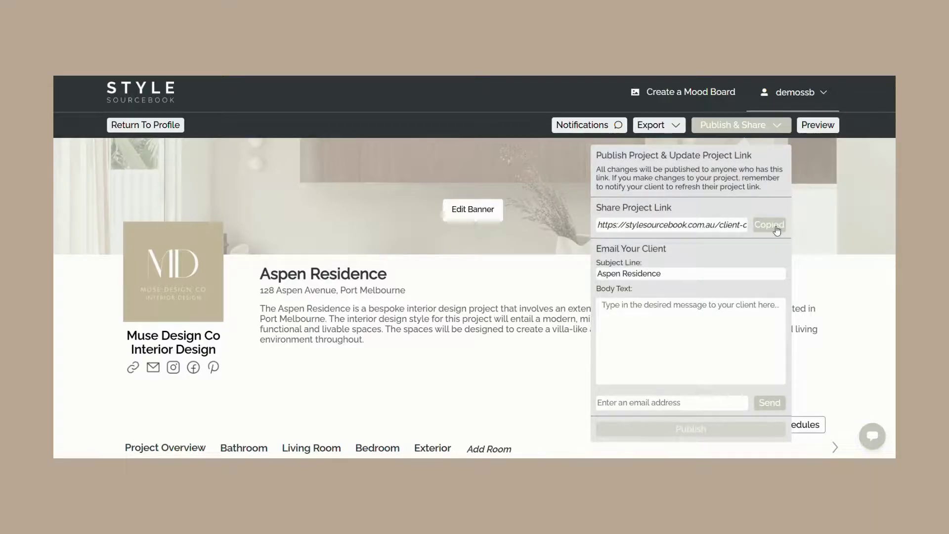
pyautogui.click(690, 275)
pyautogui.click(682, 325)
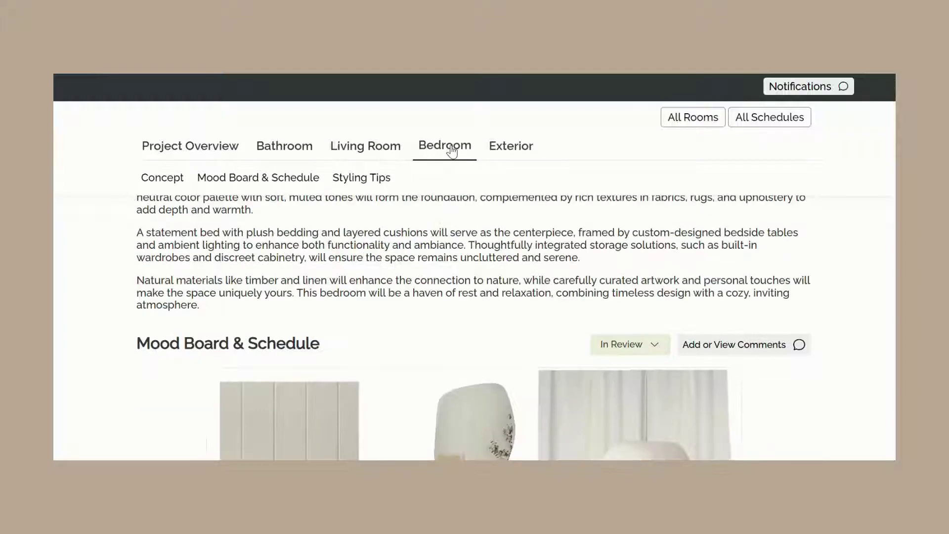
# - Set the Bedroom mood board's review status to Approved
pyautogui.scroll(5, 536, 289)
pyautogui.scroll(-3, 544, 306)
pyautogui.scroll(-8, 554, 332)
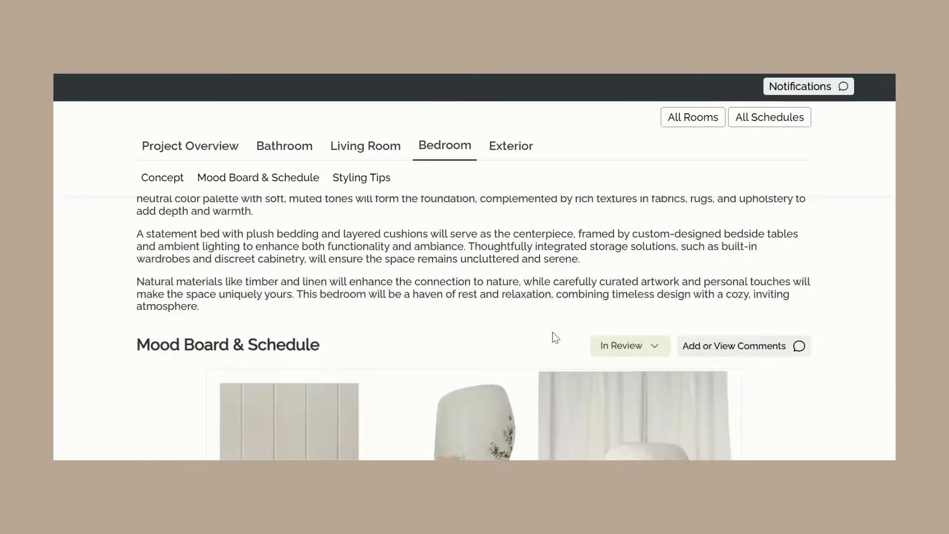
pyautogui.scroll(3, 554, 332)
pyautogui.scroll(4, 553, 332)
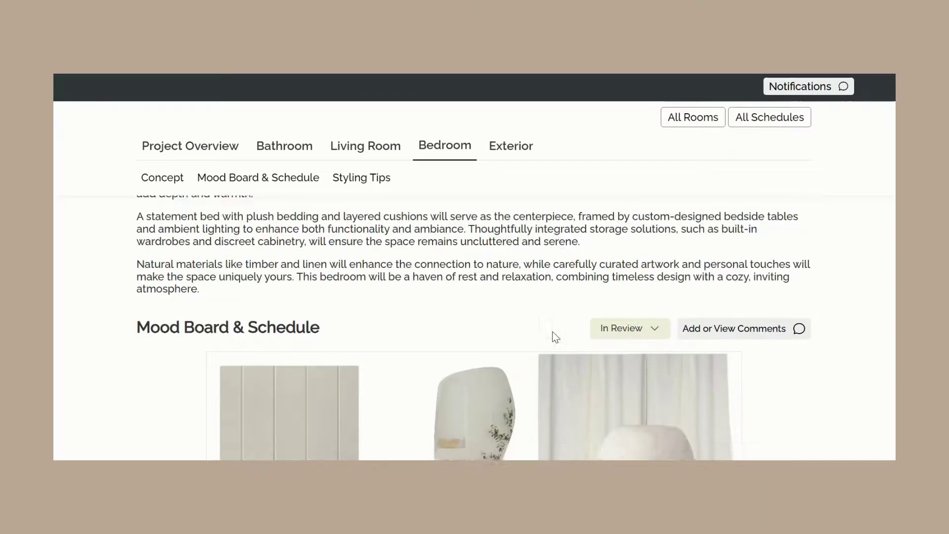
pyautogui.click(628, 346)
pyautogui.click(631, 368)
# - Post the comment 'Love this' on the Bedroom mood board
pyautogui.click(736, 346)
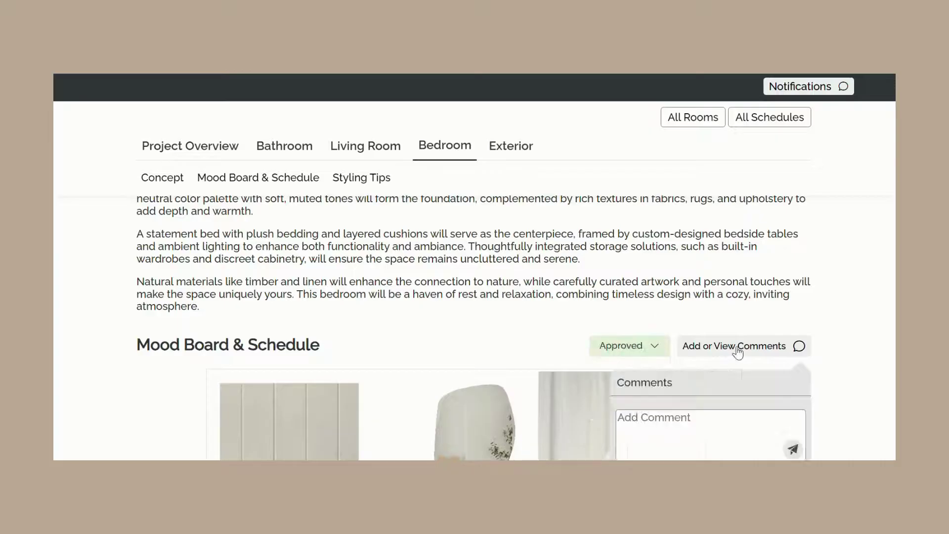
pyautogui.click(679, 425)
pyautogui.write('L')
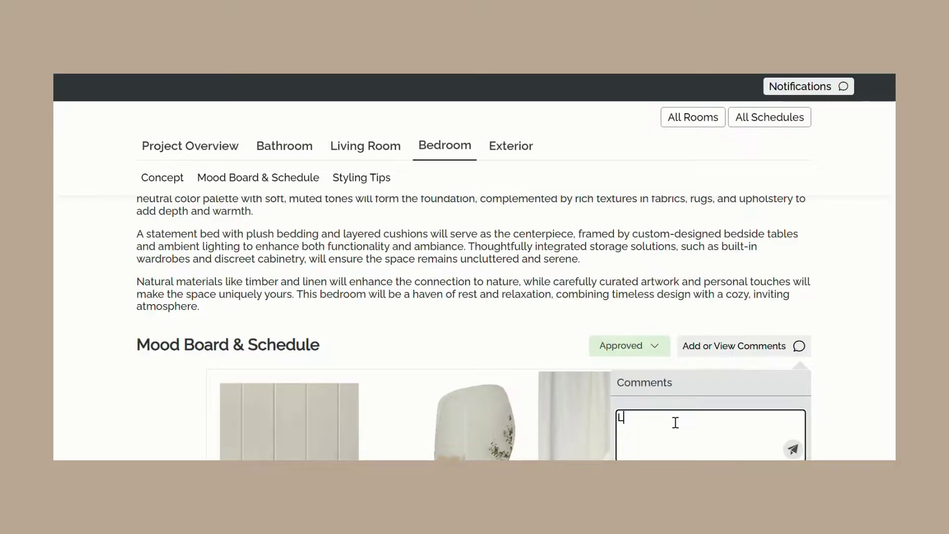
pyautogui.write('ove this!')
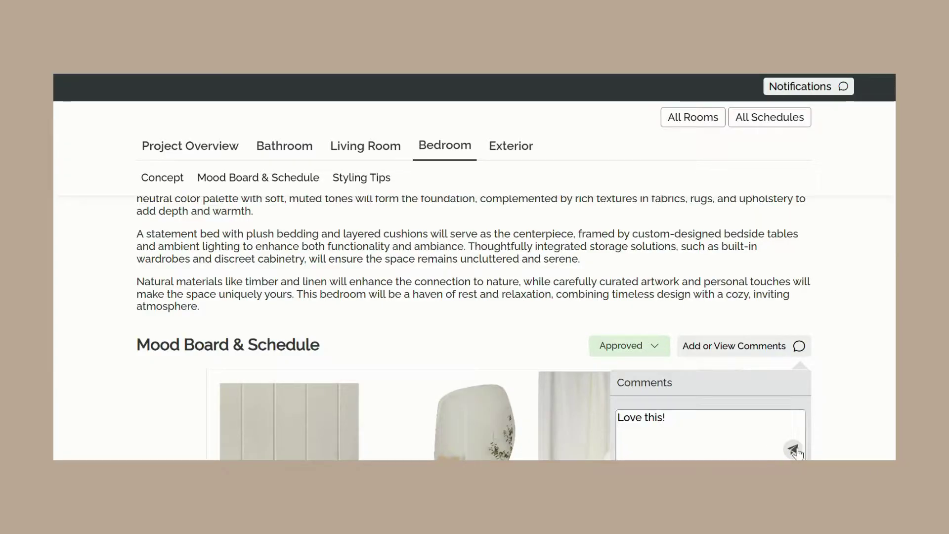
pyautogui.click(793, 448)
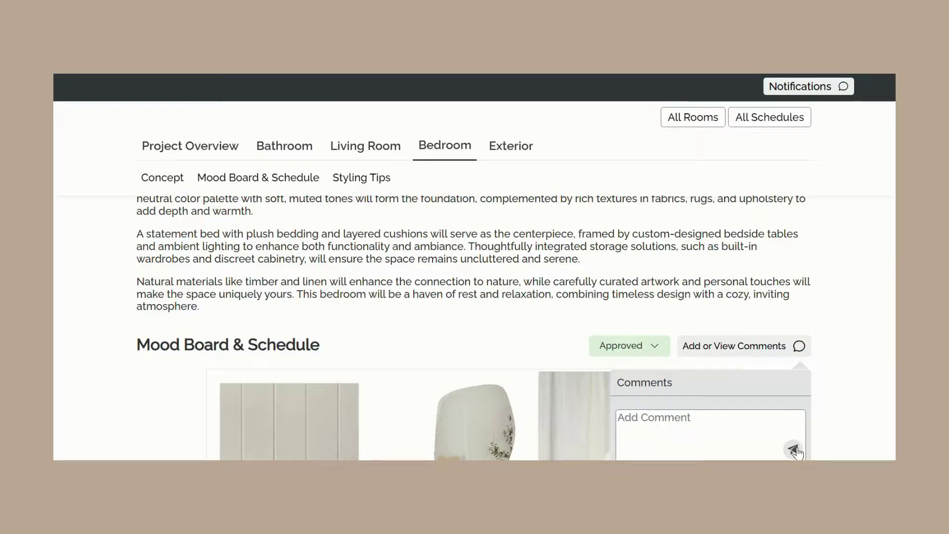
# - From notifications, open the client's Exterior mood board comment and reply 'I'm so glad you like it!'
pyautogui.click(847, 357)
pyautogui.scroll(-5, 821, 353)
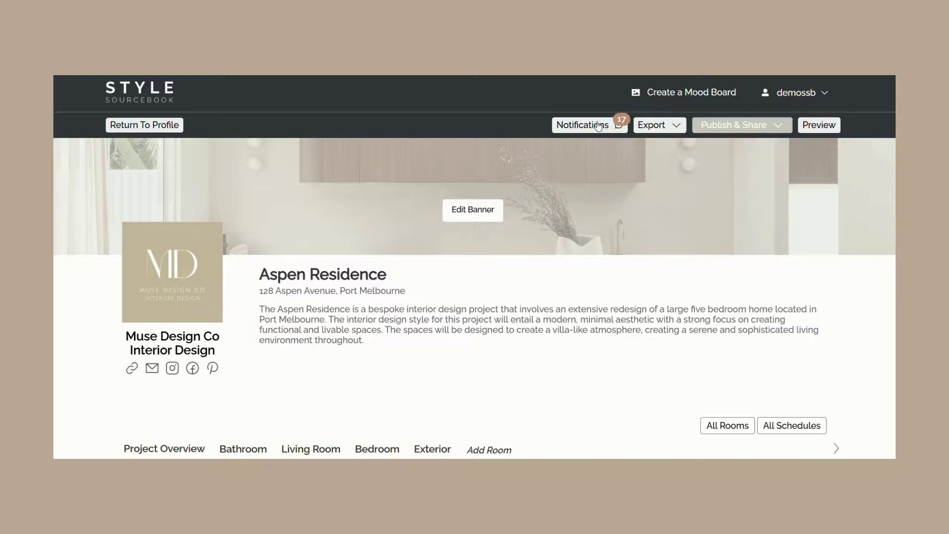
pyautogui.click(598, 125)
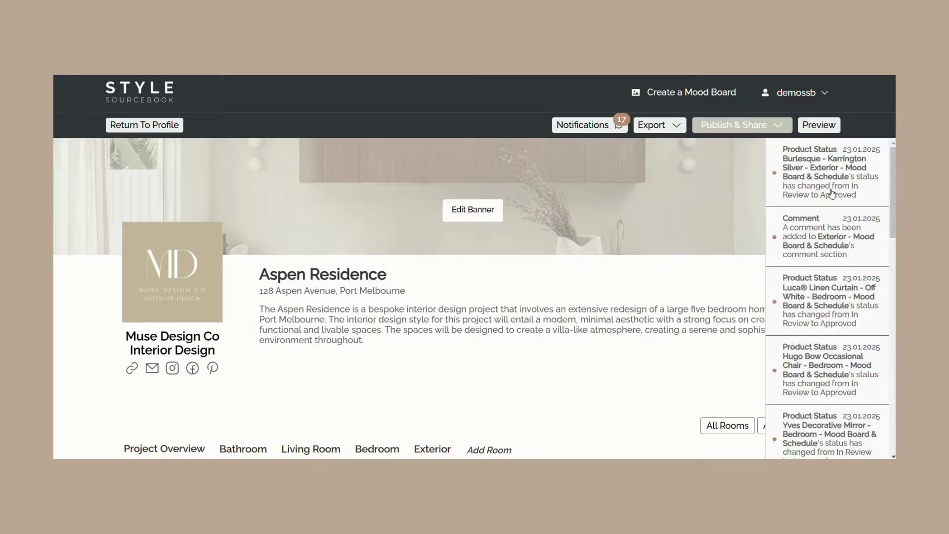
pyautogui.click(832, 193)
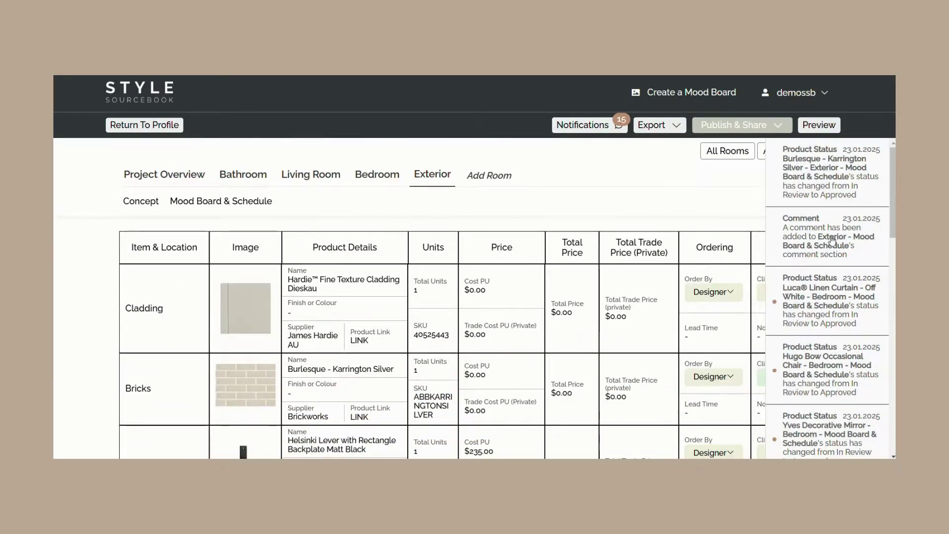
pyautogui.click(831, 236)
pyautogui.click(737, 302)
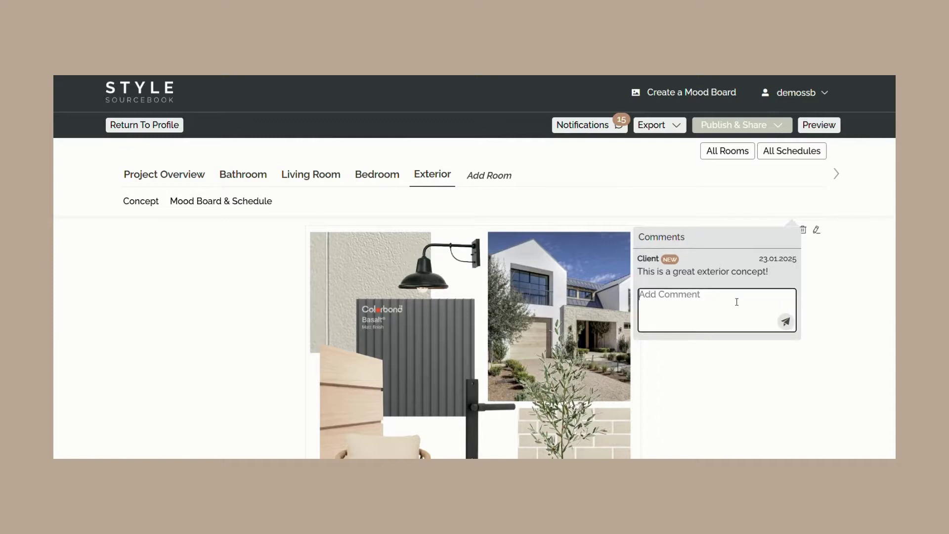
pyautogui.write("I'm so glad you like it!")
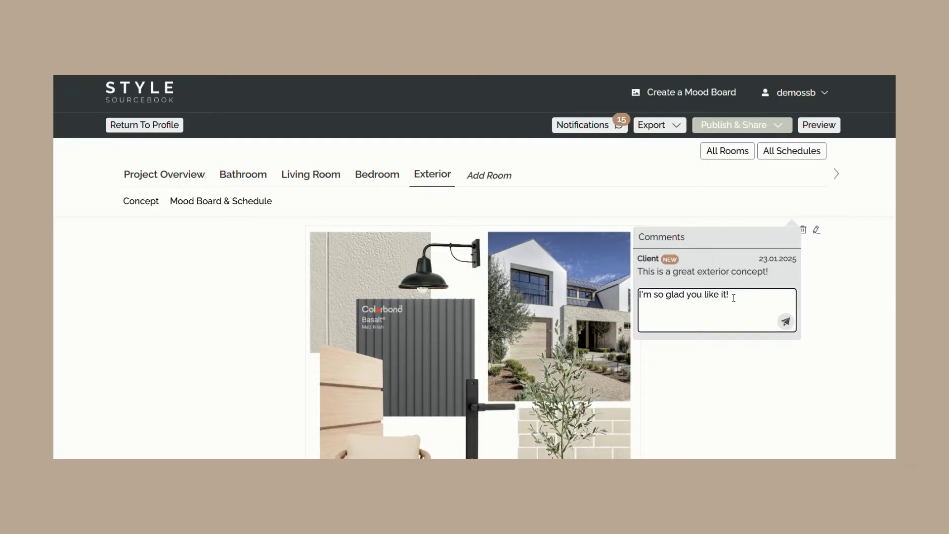
pyautogui.click(786, 322)
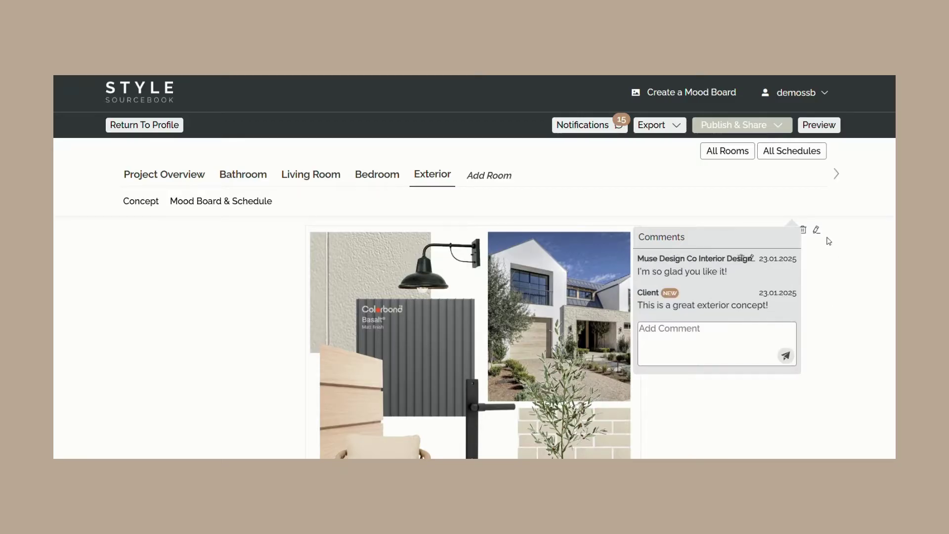